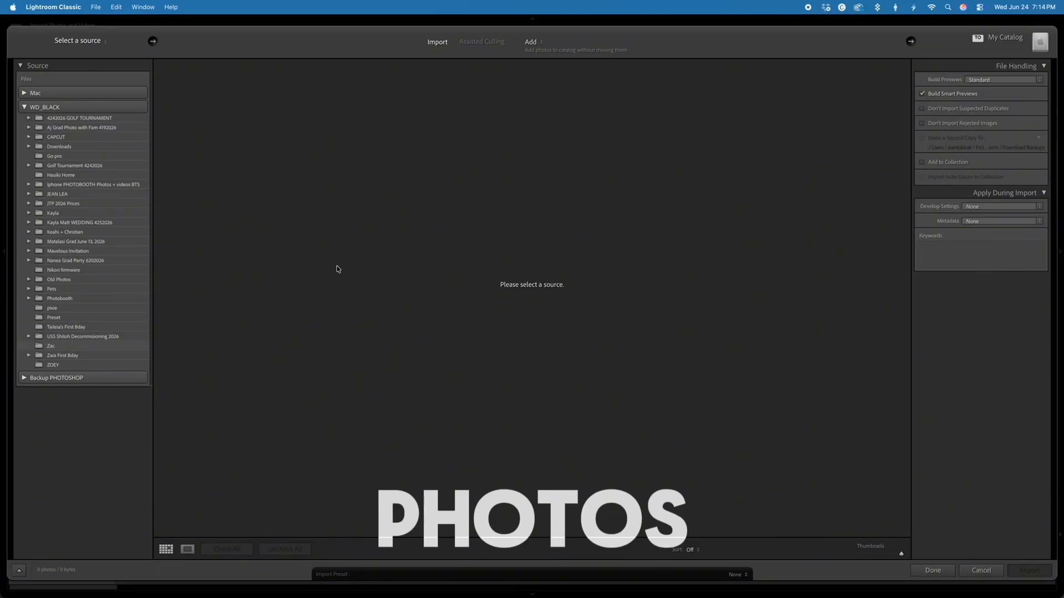
# Step: Import the photo from the folder with the child's first name on the WD_BLACK drive and open it for developing
pyautogui.click(56, 346)
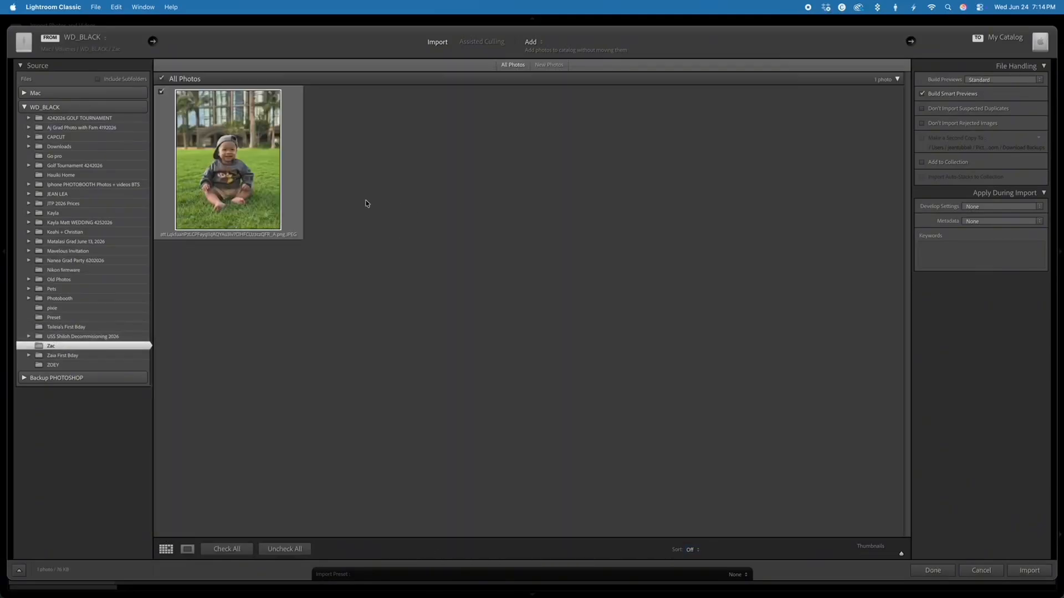
pyautogui.click(1041, 576)
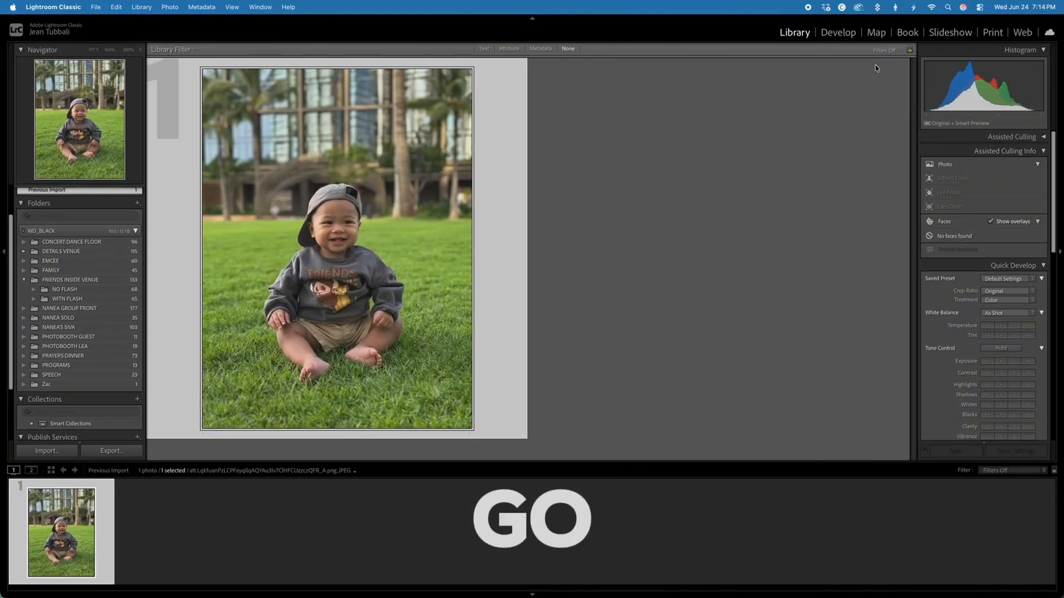
pyautogui.click(832, 33)
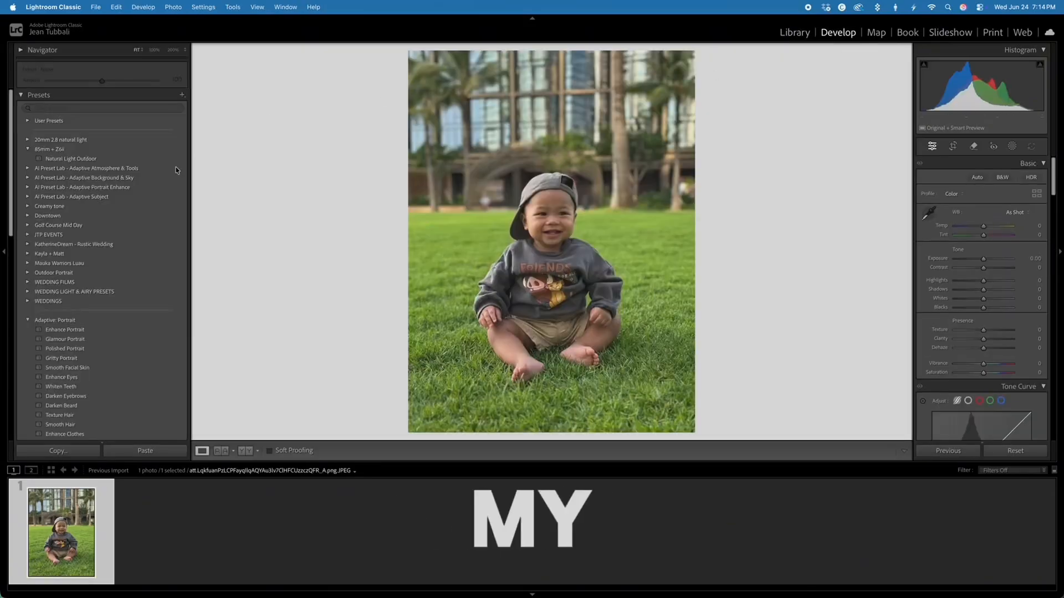
# Step: Apply the Natural Light Outdoor preset from the 85mm preset group to the photo
pyautogui.click(28, 236)
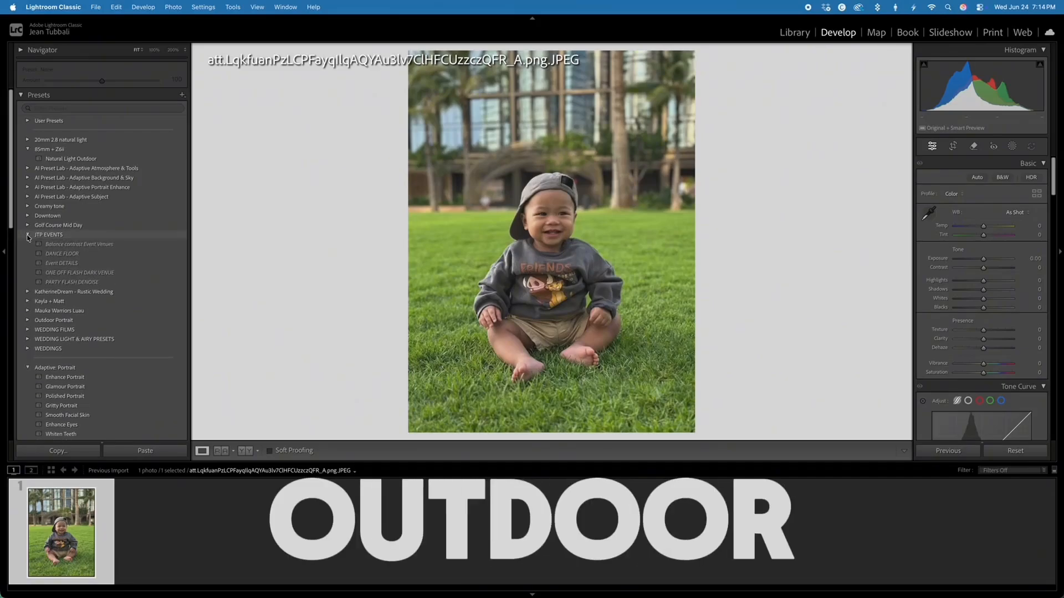
pyautogui.click(29, 235)
pyautogui.click(61, 159)
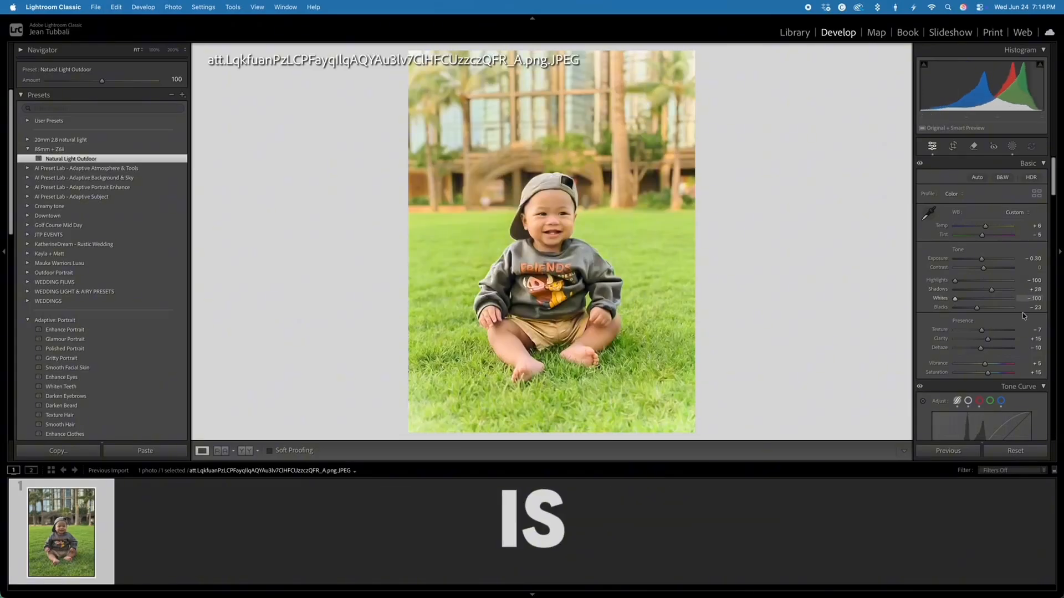
# Step: Reset the photo's Texture and Dehaze to 0 and set the Temp to -6
pyautogui.doubleClick(940, 330)
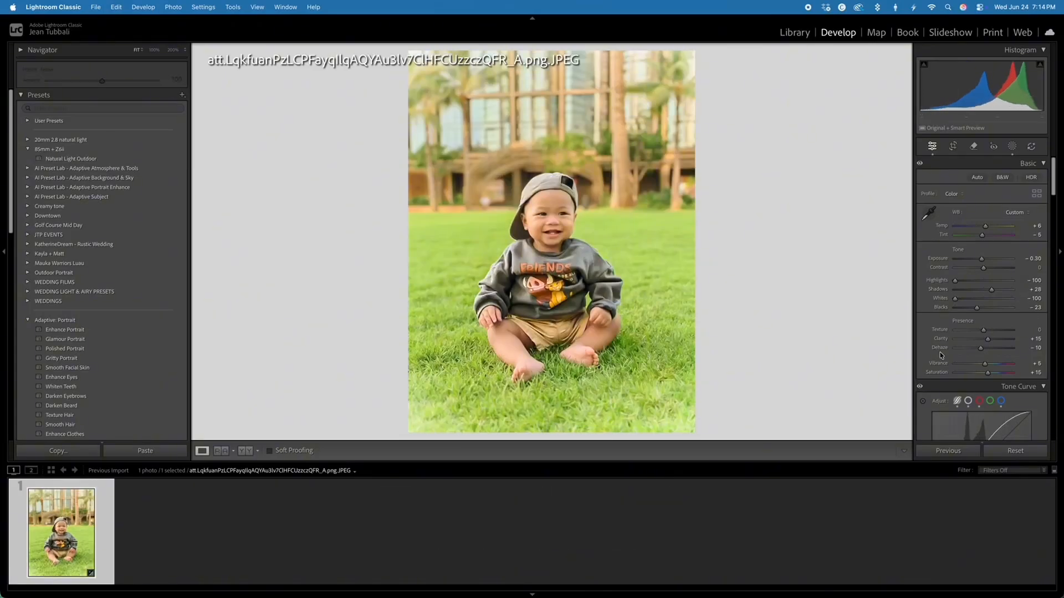
pyautogui.doubleClick(940, 347)
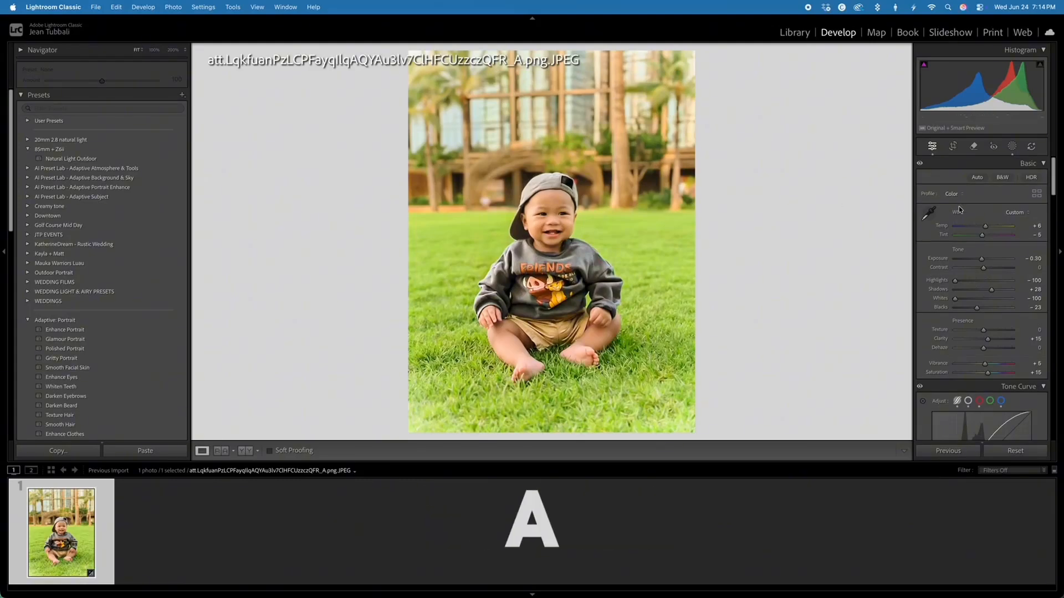
# Step: Enable Super Resolution for the photo and check the detail on the child's face up close
pyautogui.scroll(-10, 1047, 300)
pyautogui.scroll(-5, 1047, 299)
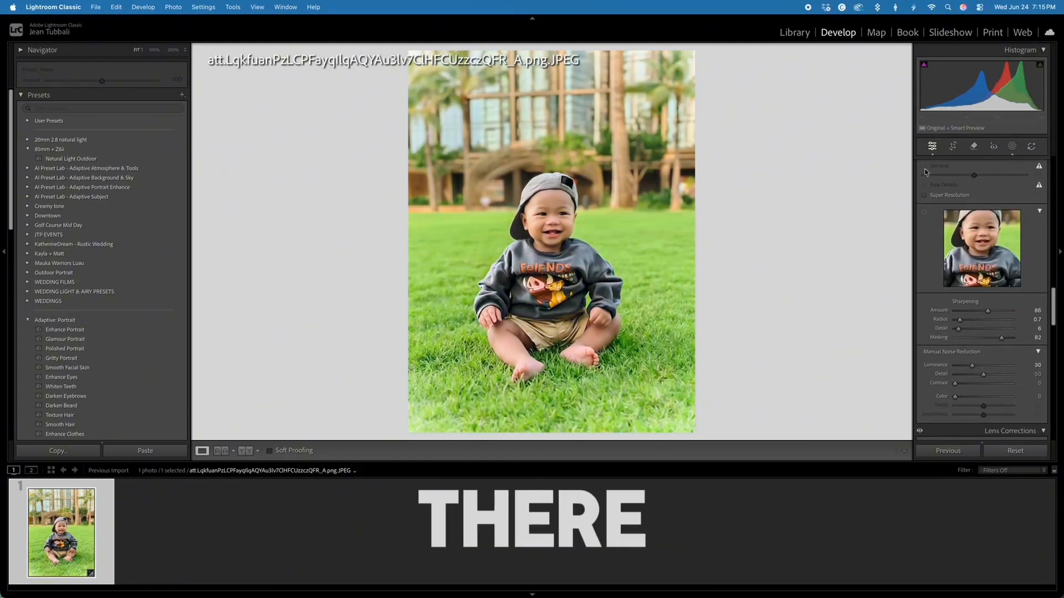
pyautogui.click(945, 198)
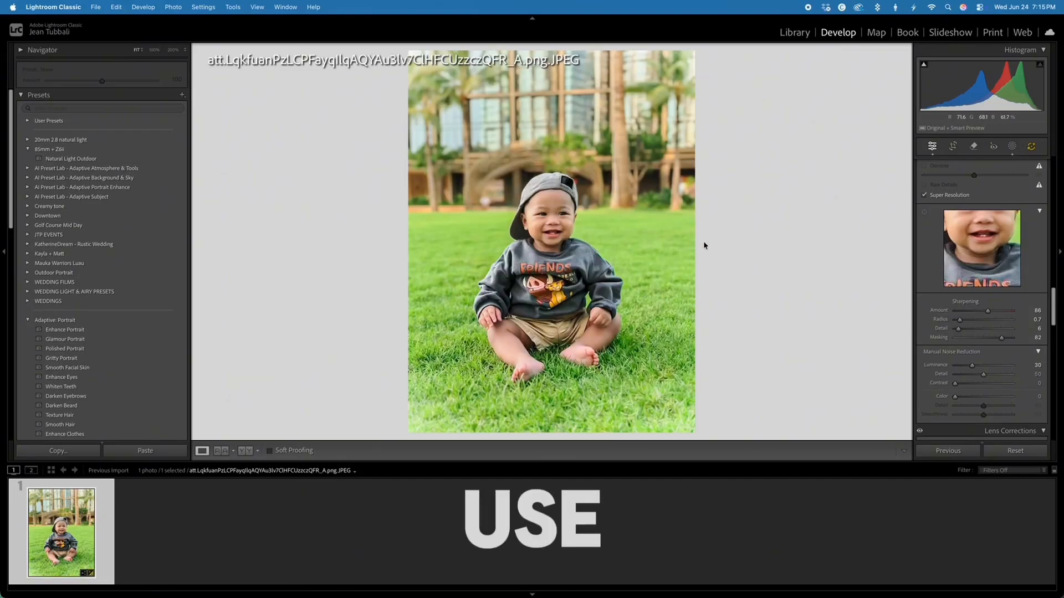
pyautogui.click(541, 218)
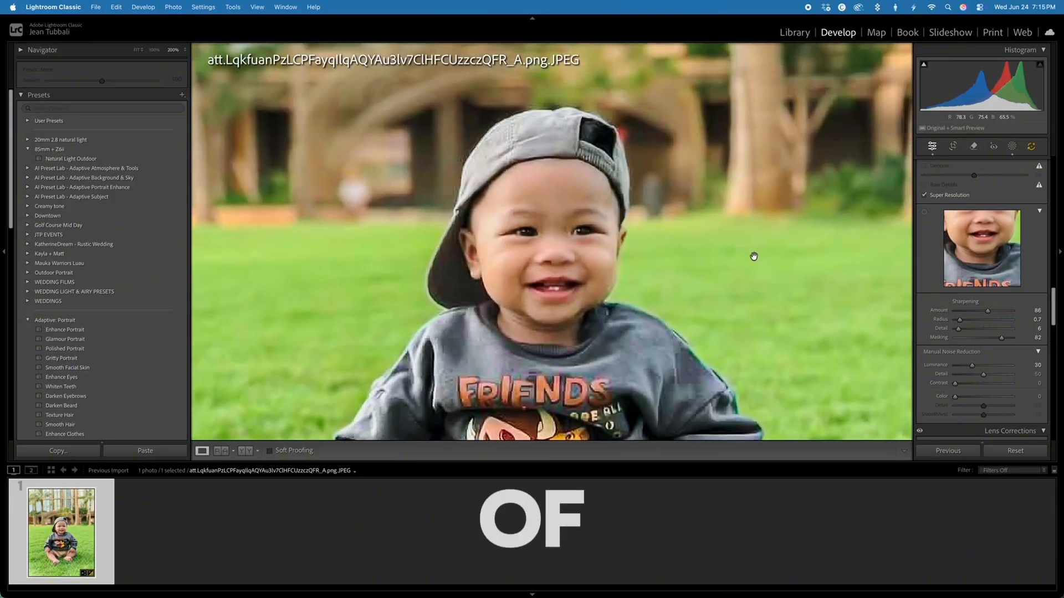
pyautogui.click(598, 259)
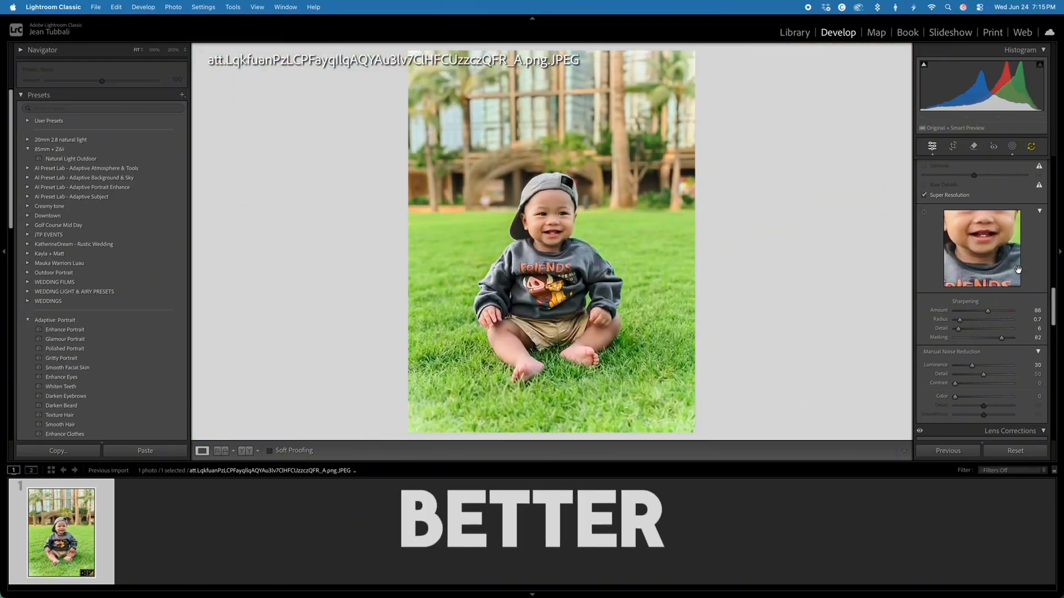
# Step: Set the photo's overall Highlights to -50
pyautogui.scroll(5, 993, 238)
pyautogui.scroll(12, 992, 249)
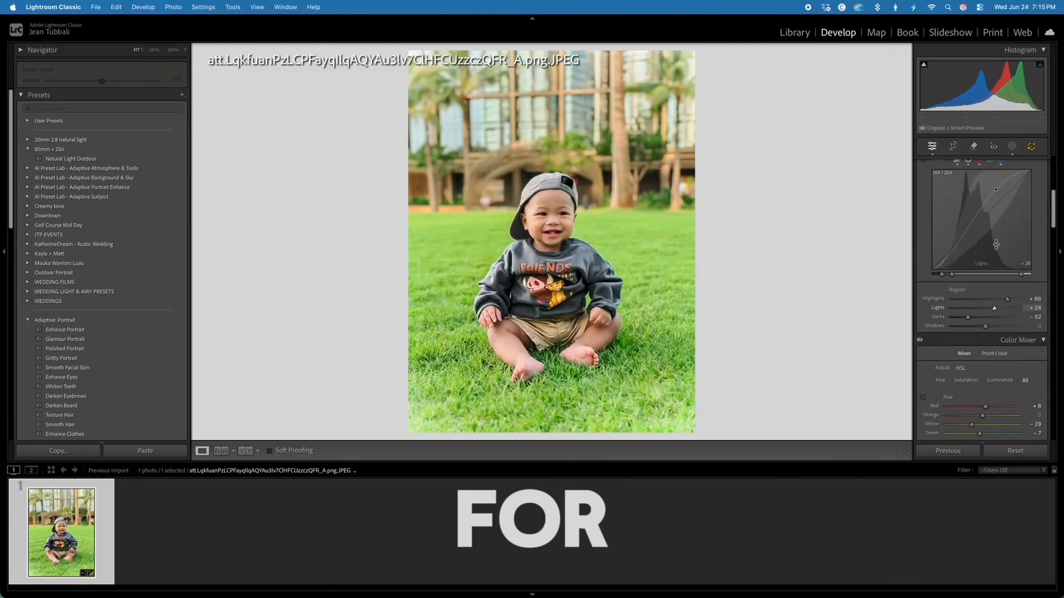
pyautogui.moveTo(954, 263); pyautogui.dragTo(969, 263)
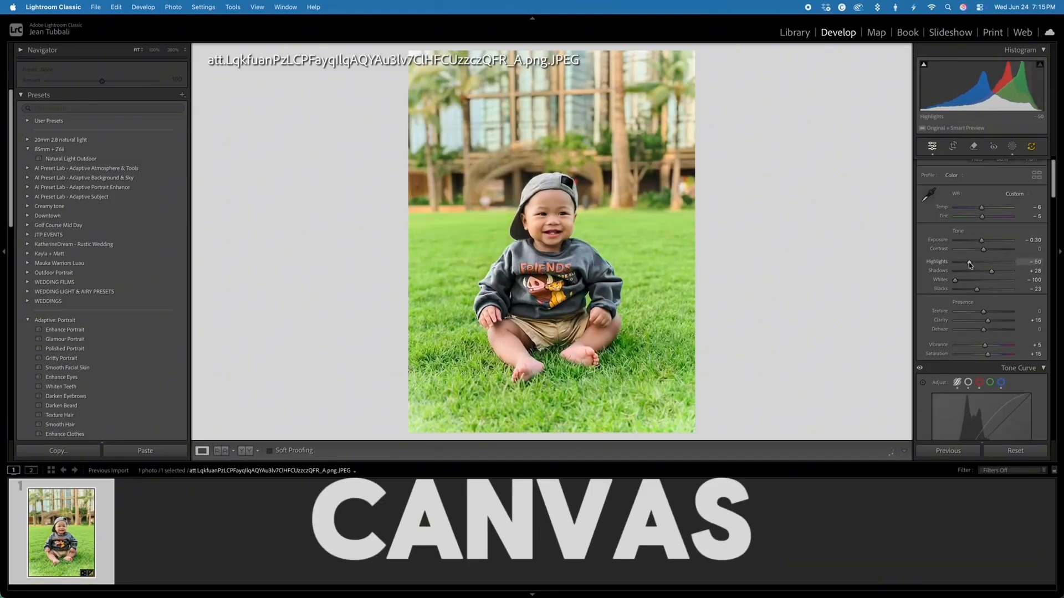
# Step: Raise the Shadows of the last mask, the Select Subject one, to 25 and return to the global adjustments
pyautogui.click(1012, 147)
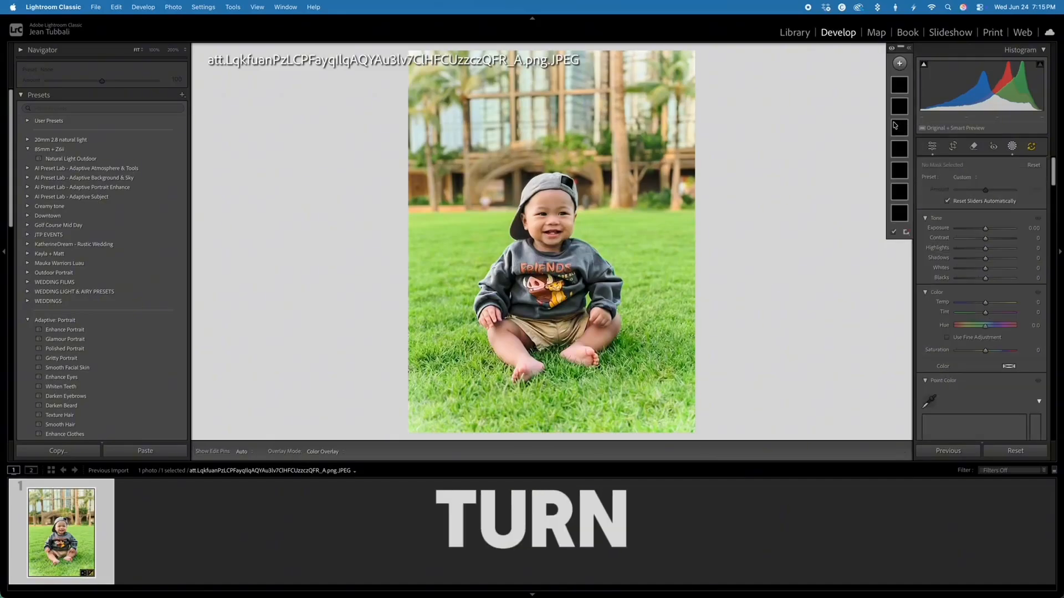
pyautogui.click(899, 213)
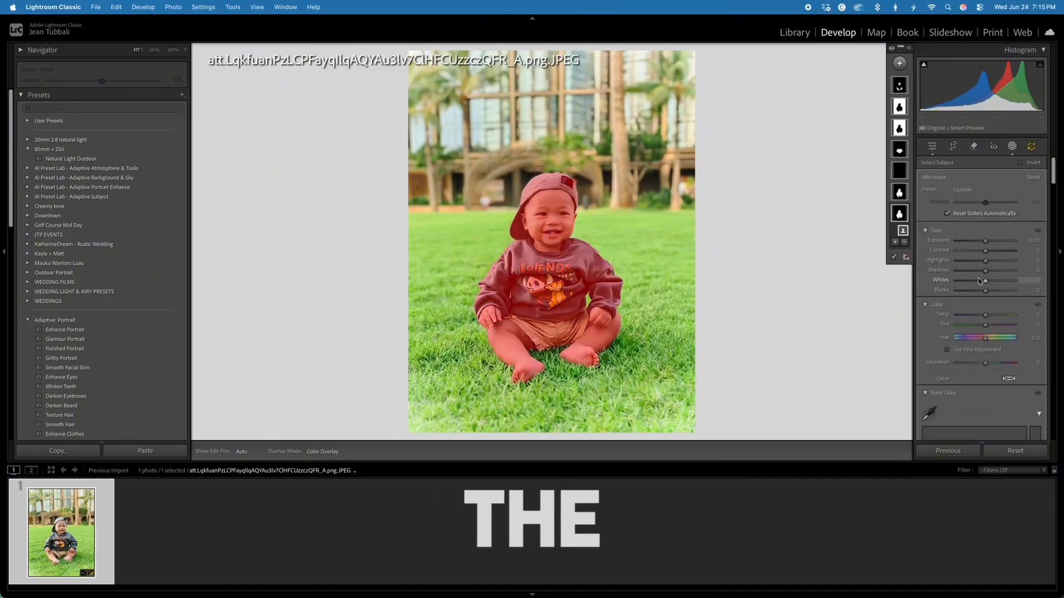
pyautogui.moveTo(985, 271); pyautogui.dragTo(992, 271)
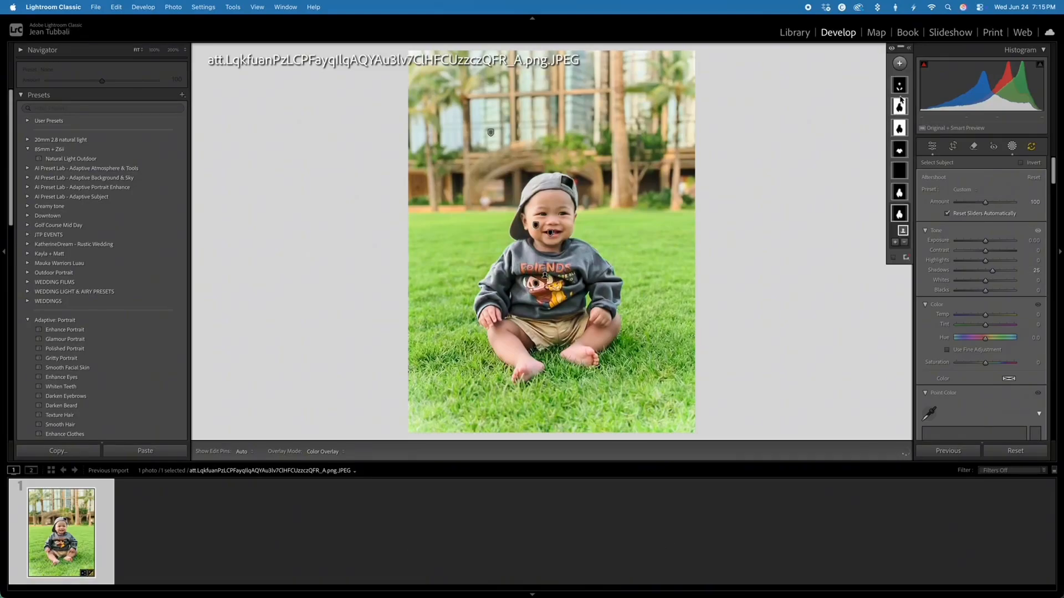
pyautogui.press('d')
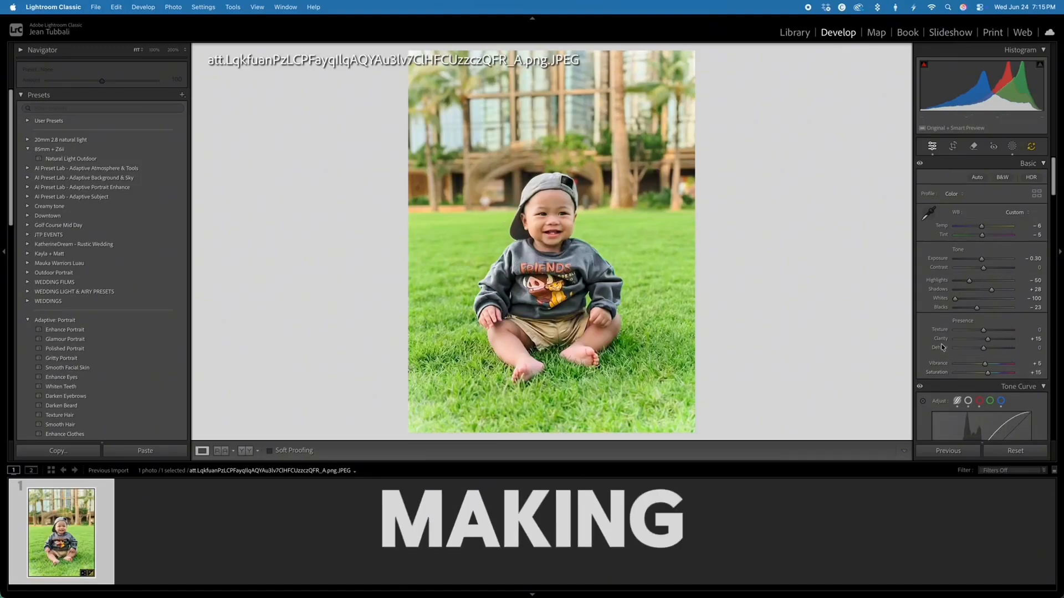
# Step: Set Texture to +8 and Dehaze to +1, and show the original version of the photo
pyautogui.moveTo(983, 330); pyautogui.dragTo(985, 351)
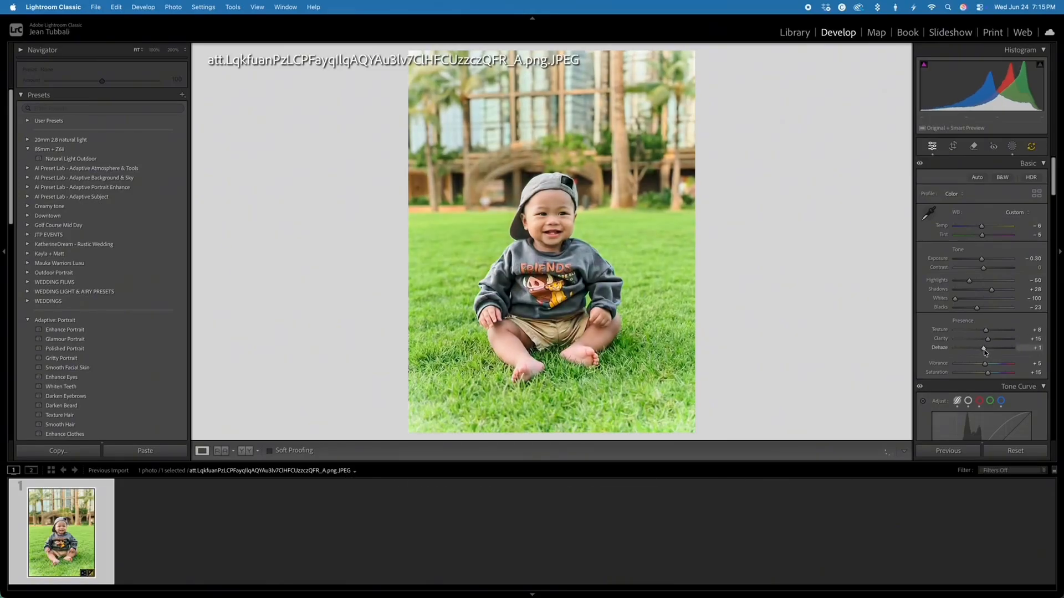
pyautogui.press('\\')
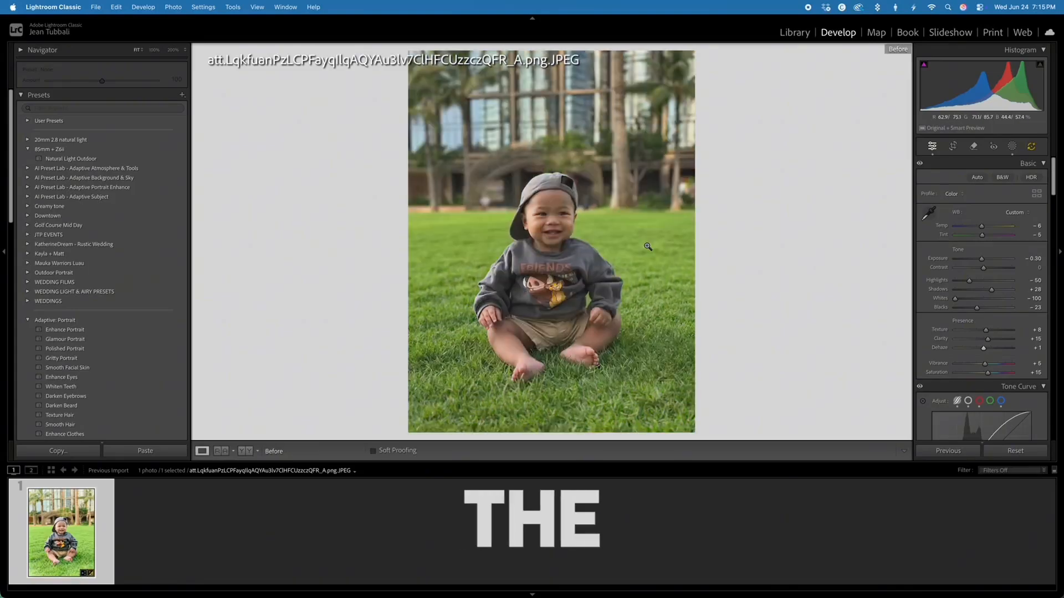
# Step: Readjust the subject mask's Shadows to about 26 and set the global Texture to +8 and Dehaze to +1
pyautogui.moveTo(985, 271); pyautogui.dragTo(991, 271)
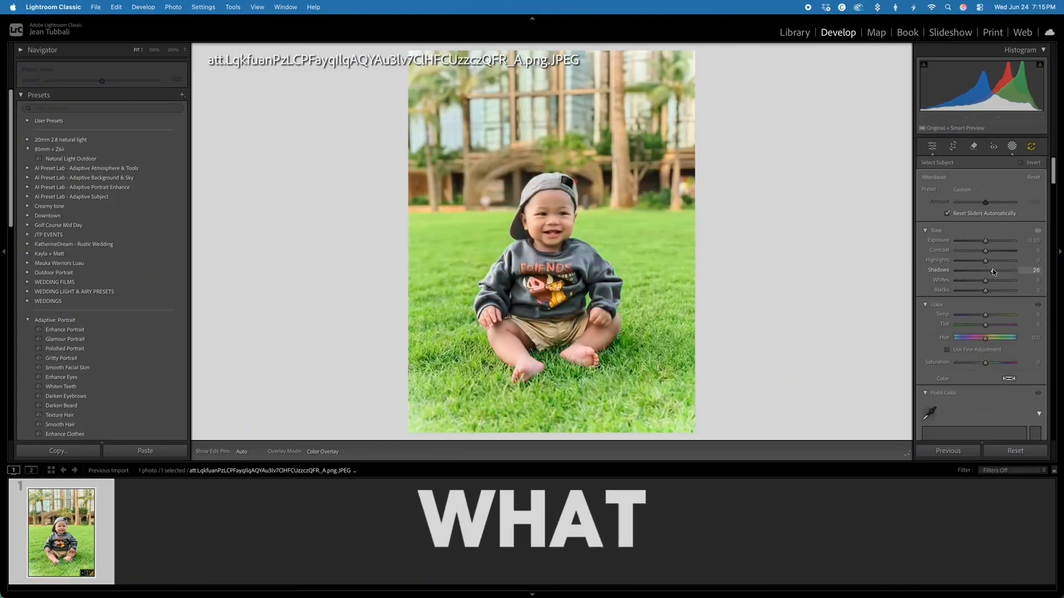
pyautogui.click(932, 146)
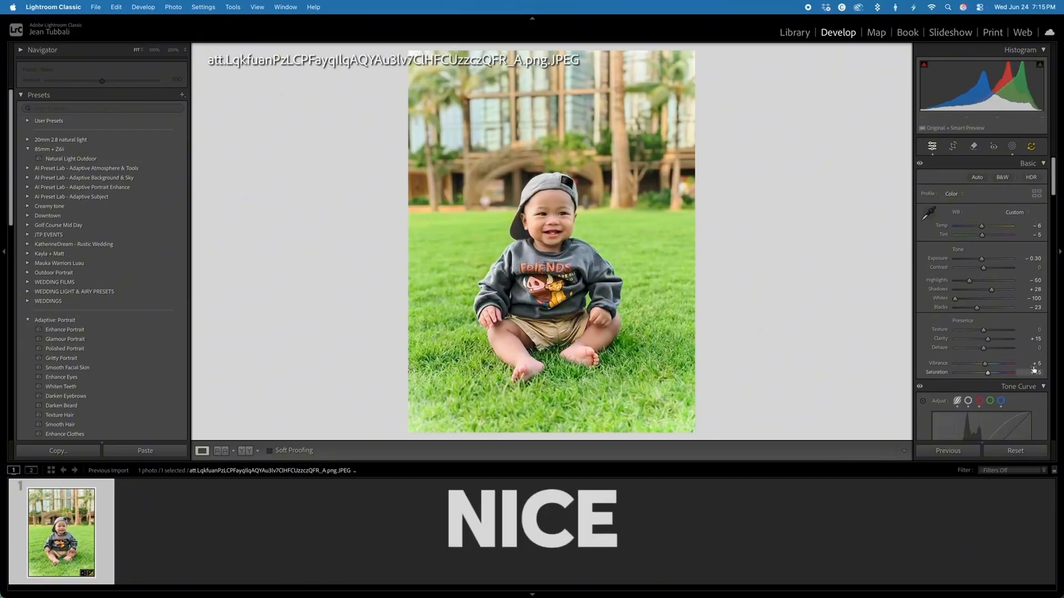
pyautogui.moveTo(983, 330); pyautogui.dragTo(984, 350)
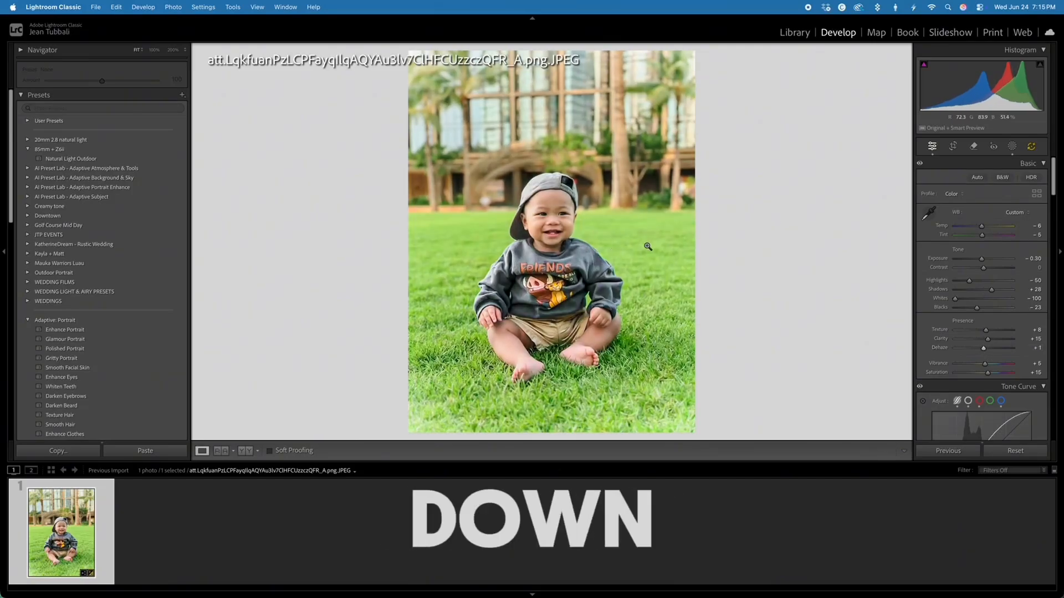
# Step: Compare the edited photo with its original version several times
pyautogui.press('\\')
pyautogui.press('\\')
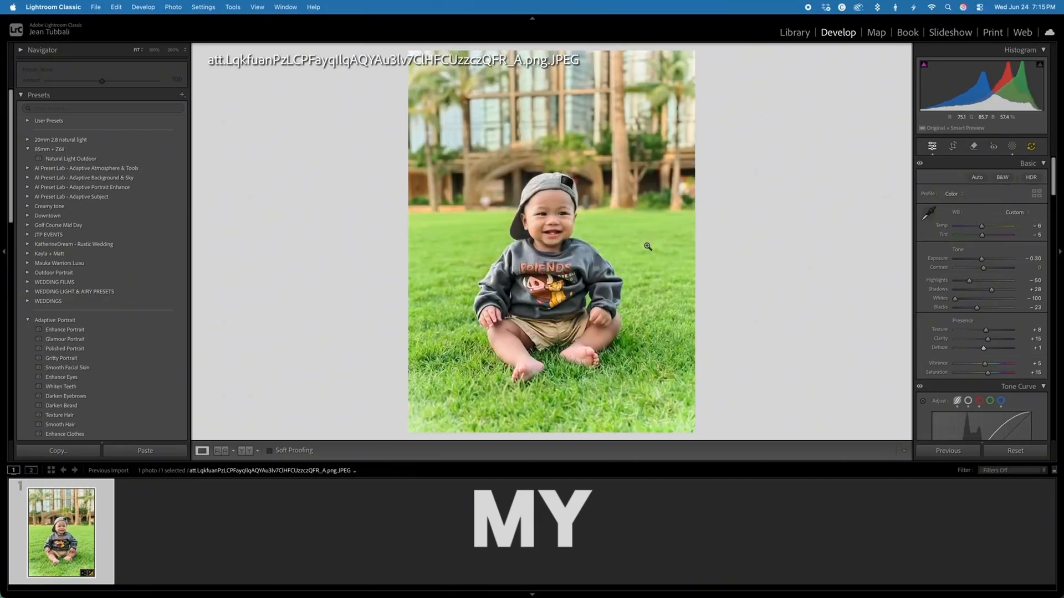
pyautogui.press('\\')
pyautogui.press('\\')
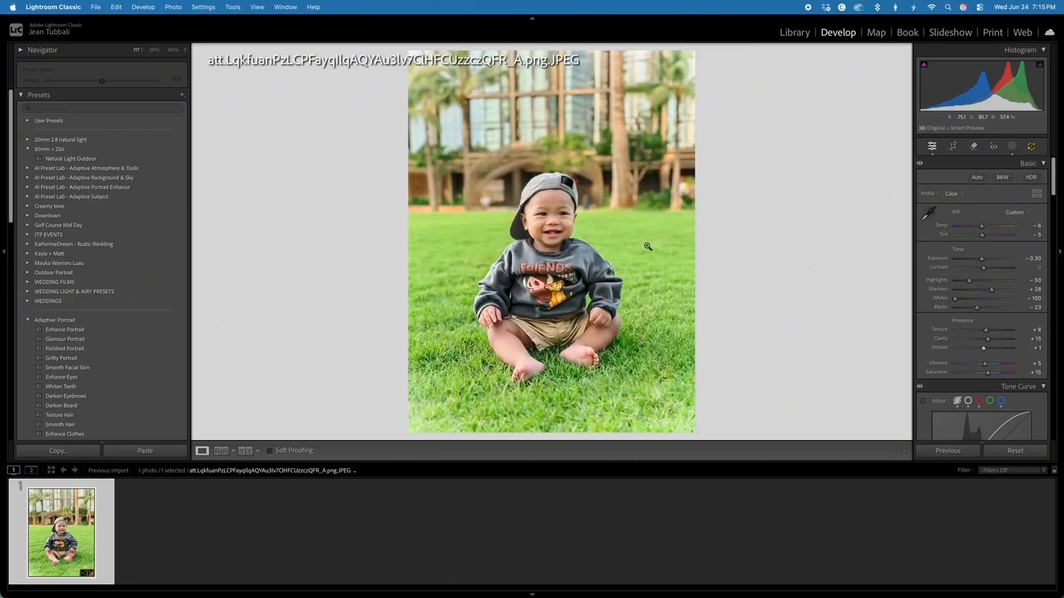
pyautogui.press('\\')
pyautogui.press('\\')
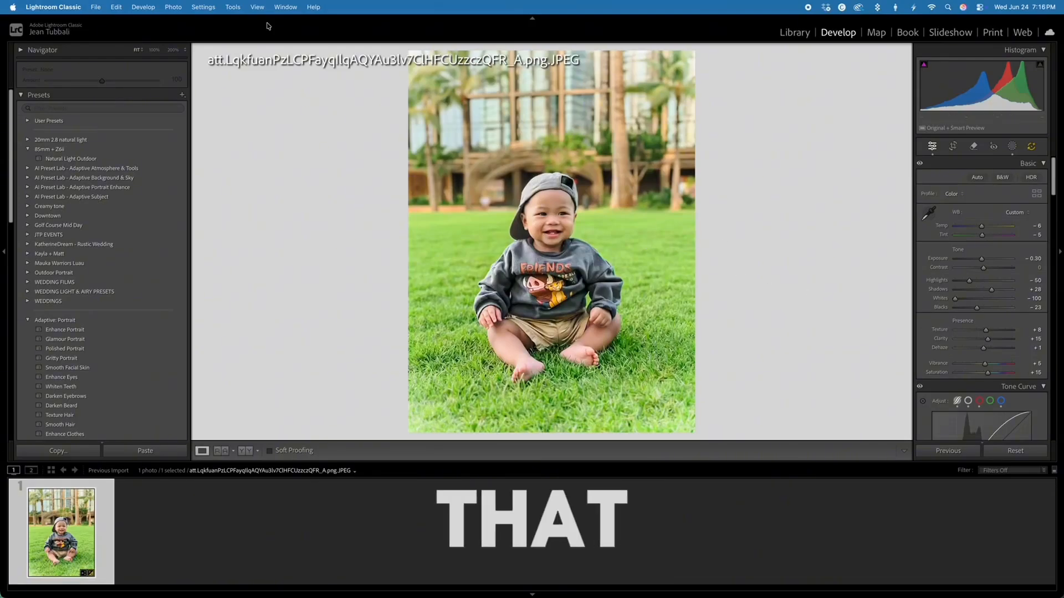
pyautogui.click(95, 6)
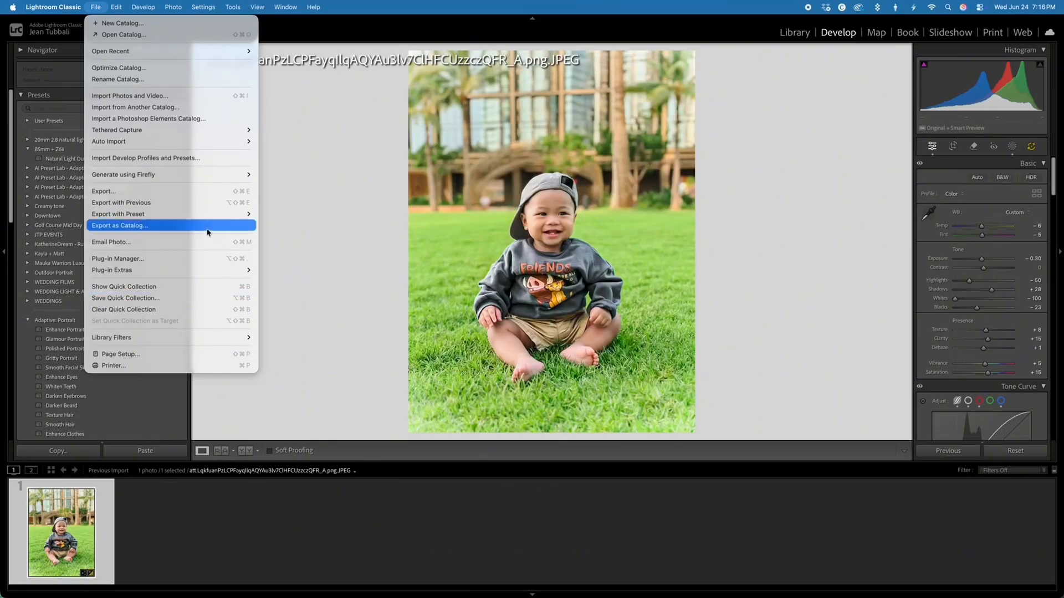
pyautogui.click(205, 192)
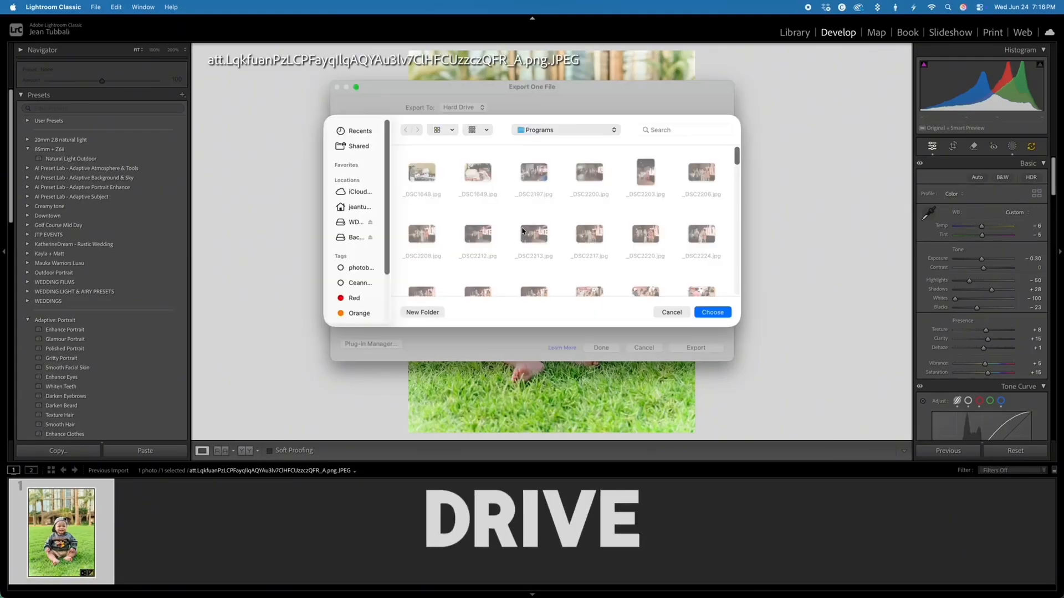
pyautogui.click(354, 222)
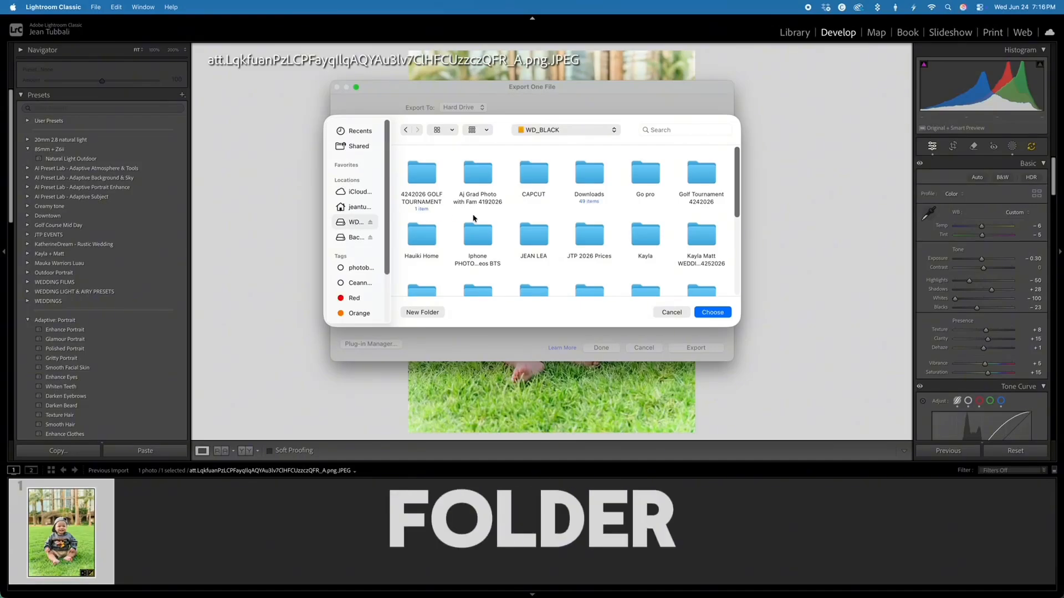
pyautogui.scroll(-5, 514, 283)
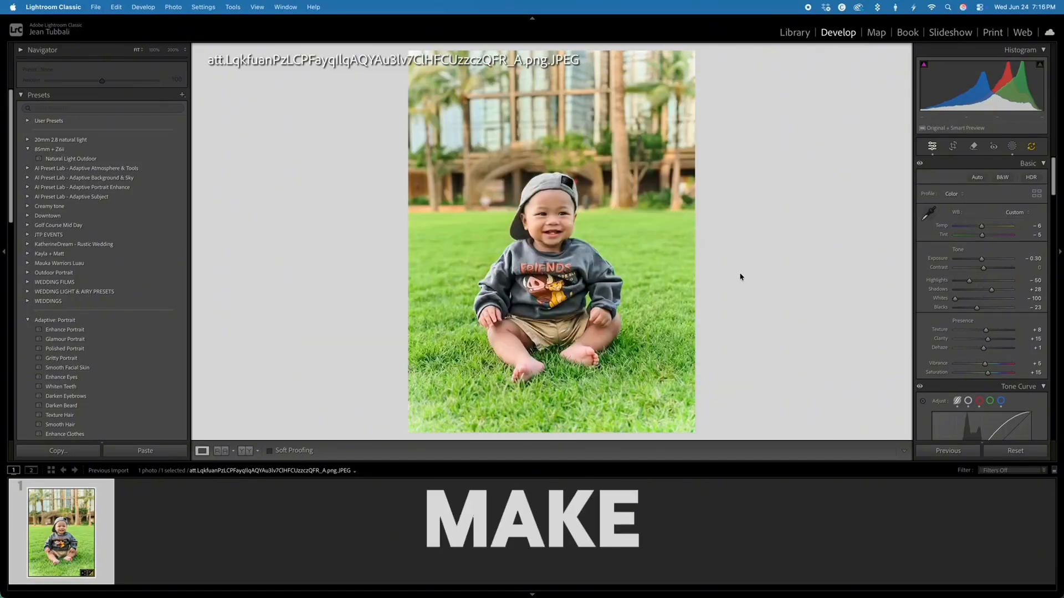
# Step: Start exporting the photo and browse to the folder with the child's first name on the WD_BLACK drive as destination
pyautogui.click(95, 7)
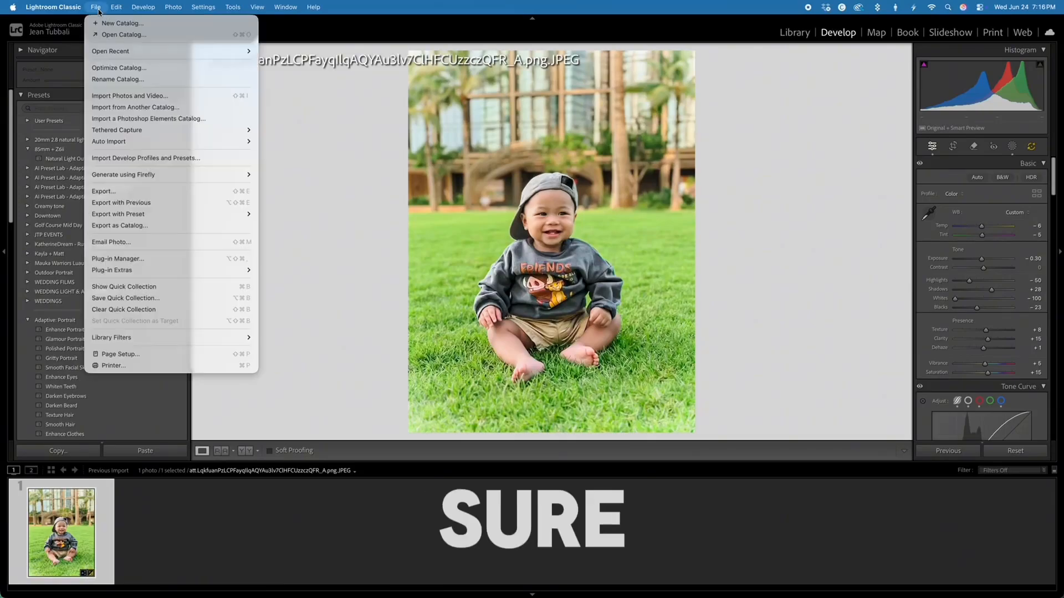
pyautogui.click(205, 192)
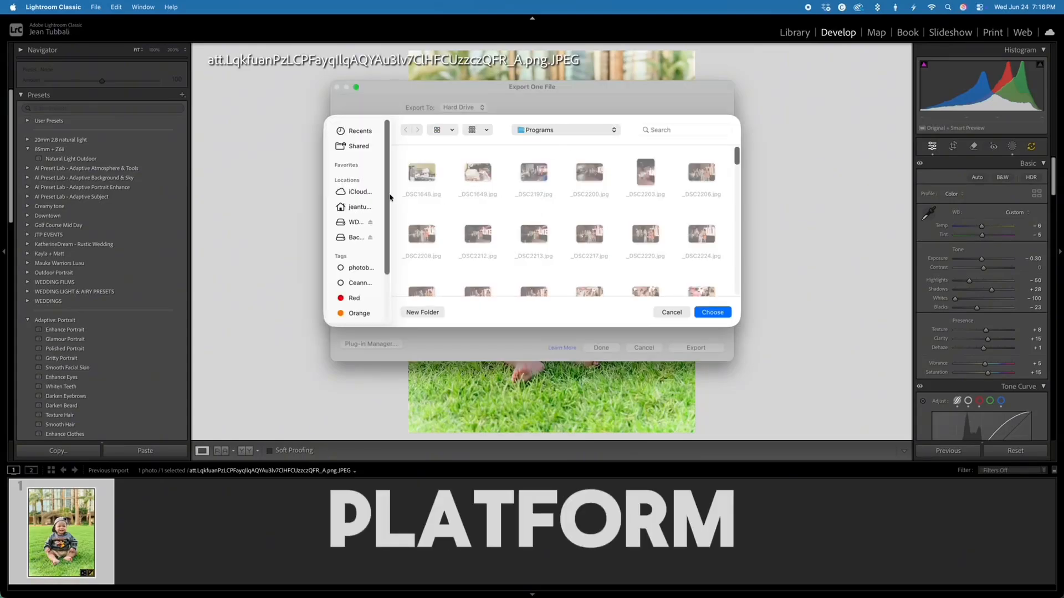
pyautogui.click(349, 222)
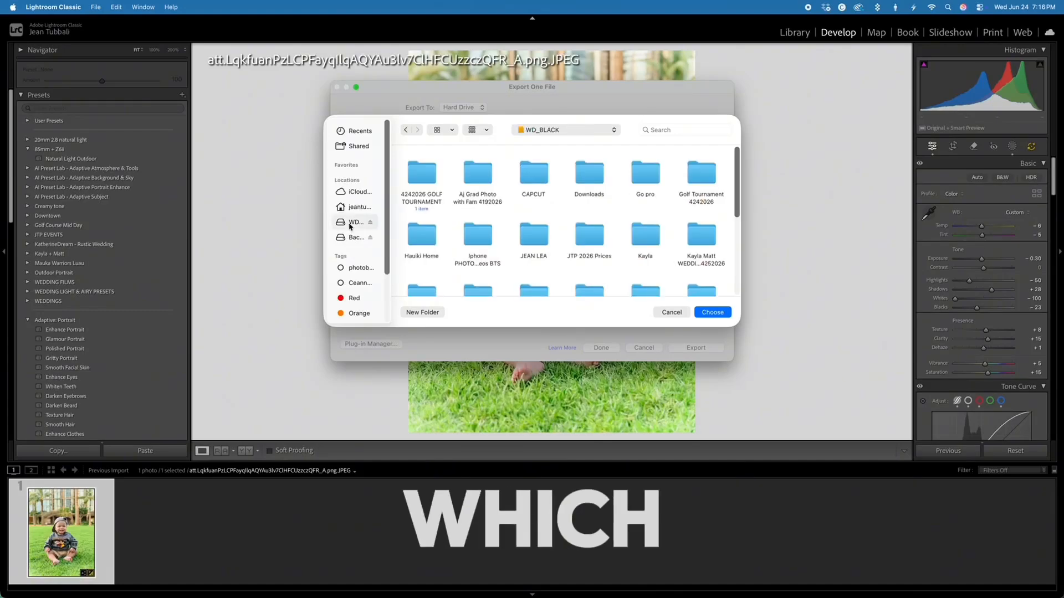
pyautogui.doubleClick(589, 266)
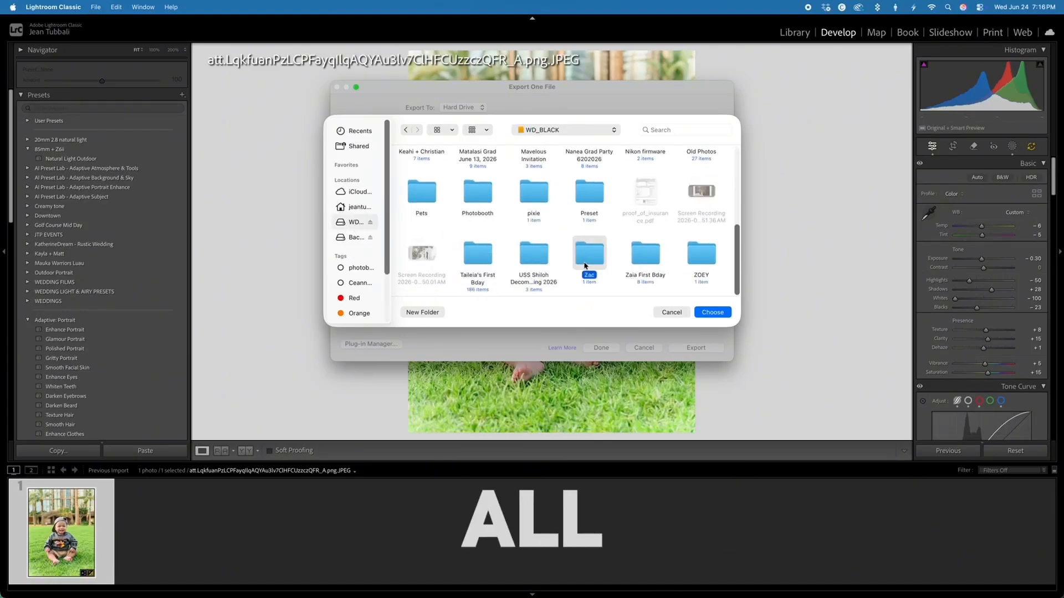
# Step: Create a subfolder named with the child's first name followed by "LR" and choose it as the export location
pyautogui.click(434, 312)
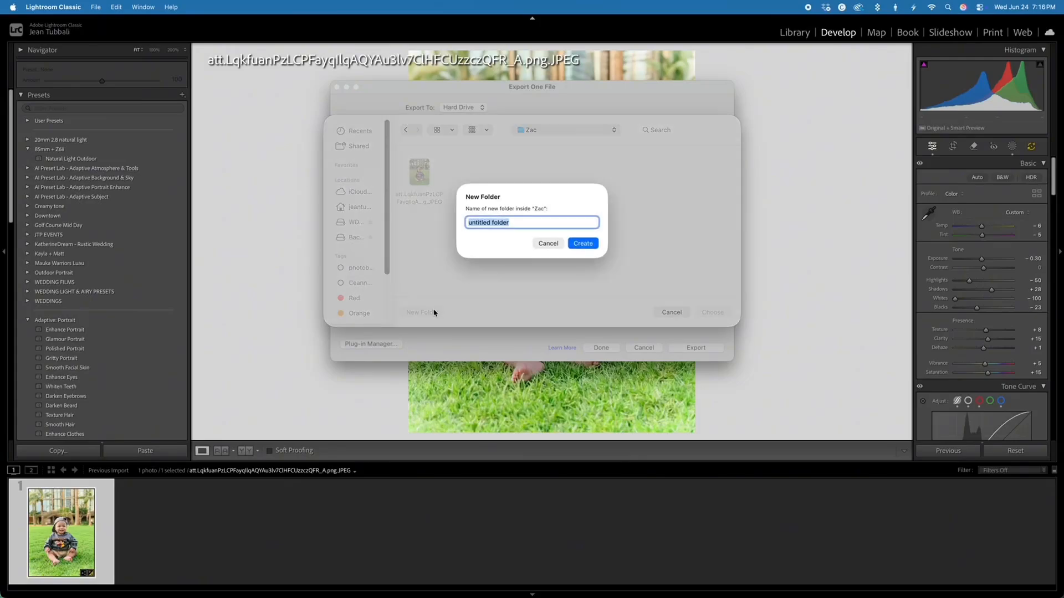
pyautogui.write('Zac LR')
pyautogui.press('Return')
pyautogui.press('Return')
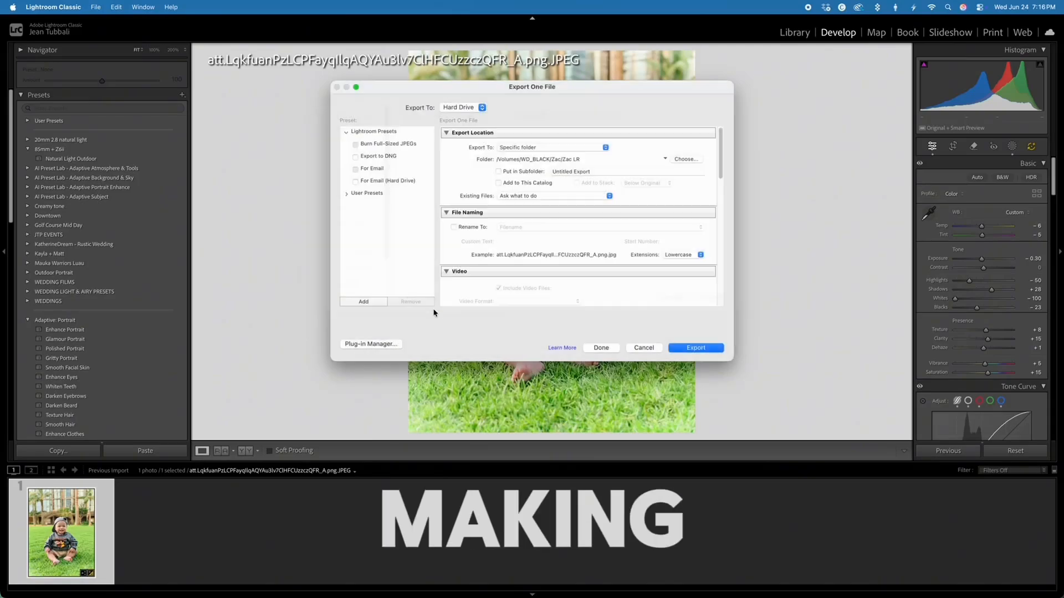
# Step: Export the photo to the chosen subfolder with its existing AI settings, without updating the affected photo
pyautogui.press('Return')
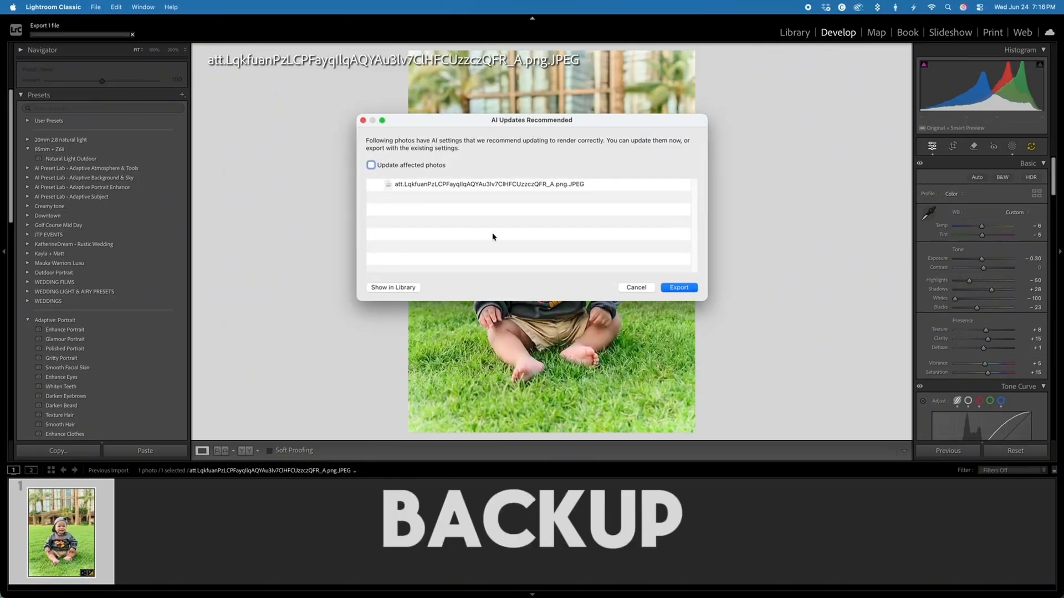
pyautogui.press('Return')
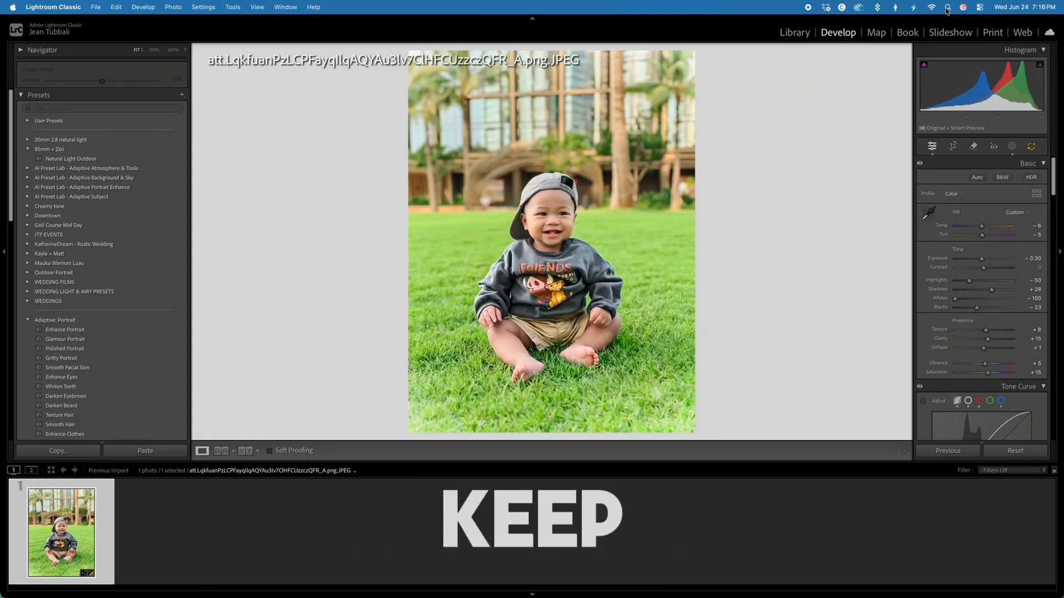
# Step: Search the computer for Photoshop and launch Adobe Photoshop 2026
pyautogui.press('super+space')
pyautogui.write('Photo')
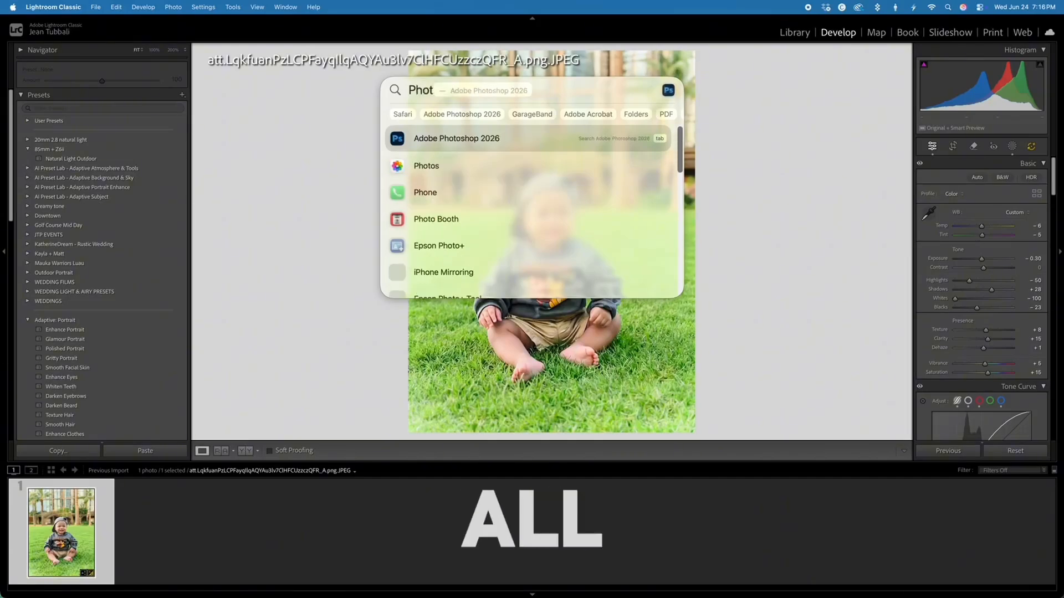
pyautogui.click(496, 140)
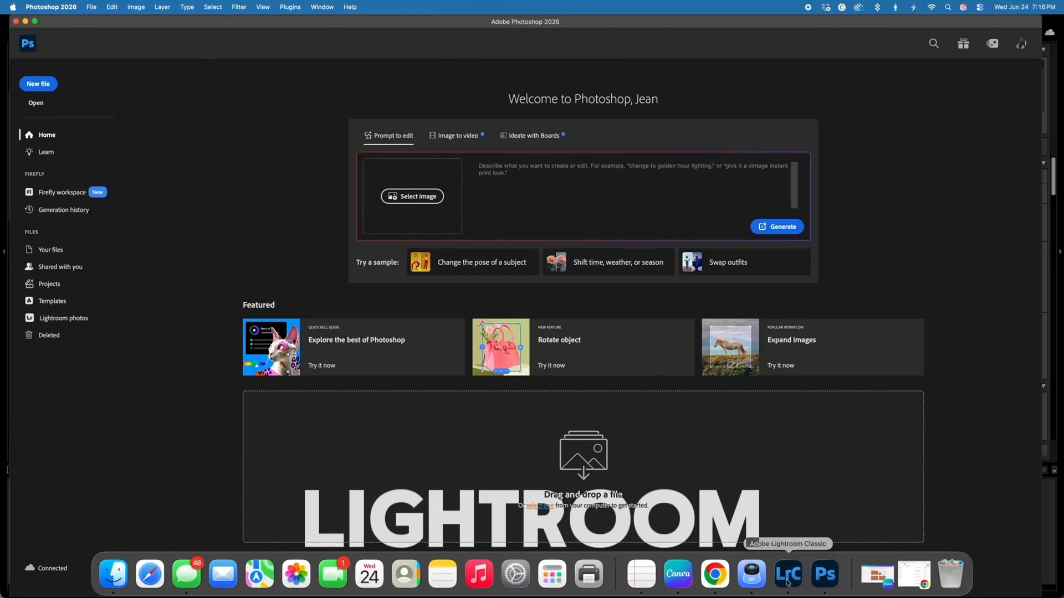
# Step: Send the photo from Lightroom Classic to Photoshop 2026 as a copy with Lightroom adjustments and duplicate its Background layer
pyautogui.click(787, 576)
pyautogui.rightClick(61, 529)
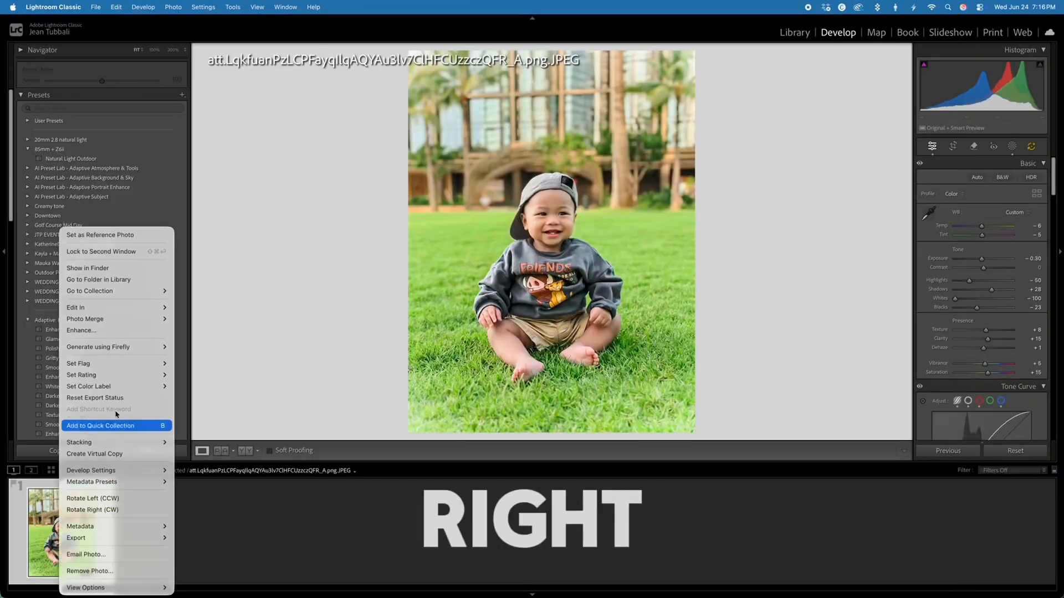
pyautogui.moveTo(120, 307)
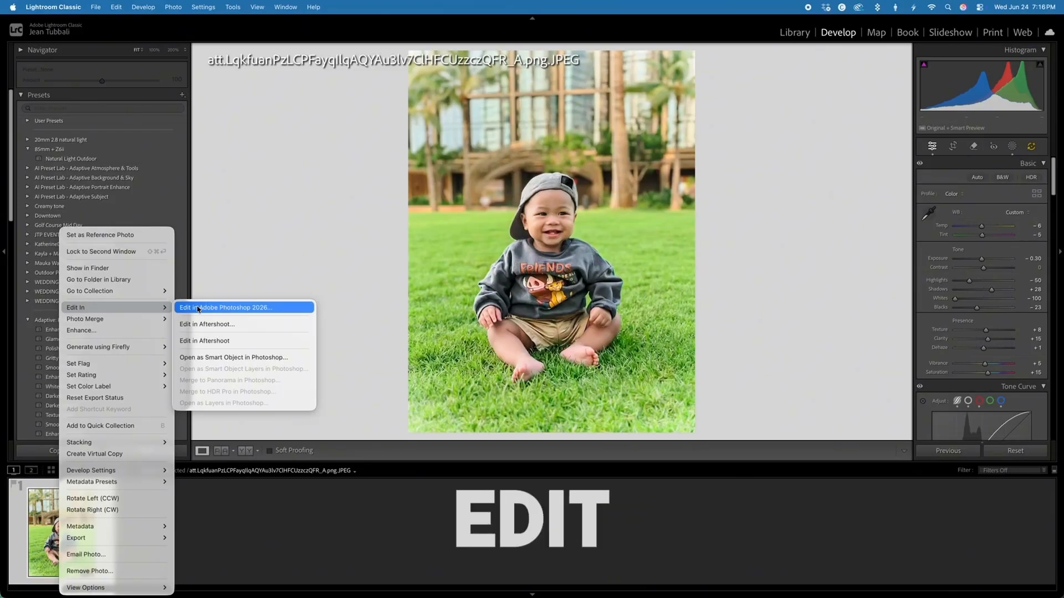
pyautogui.click(199, 308)
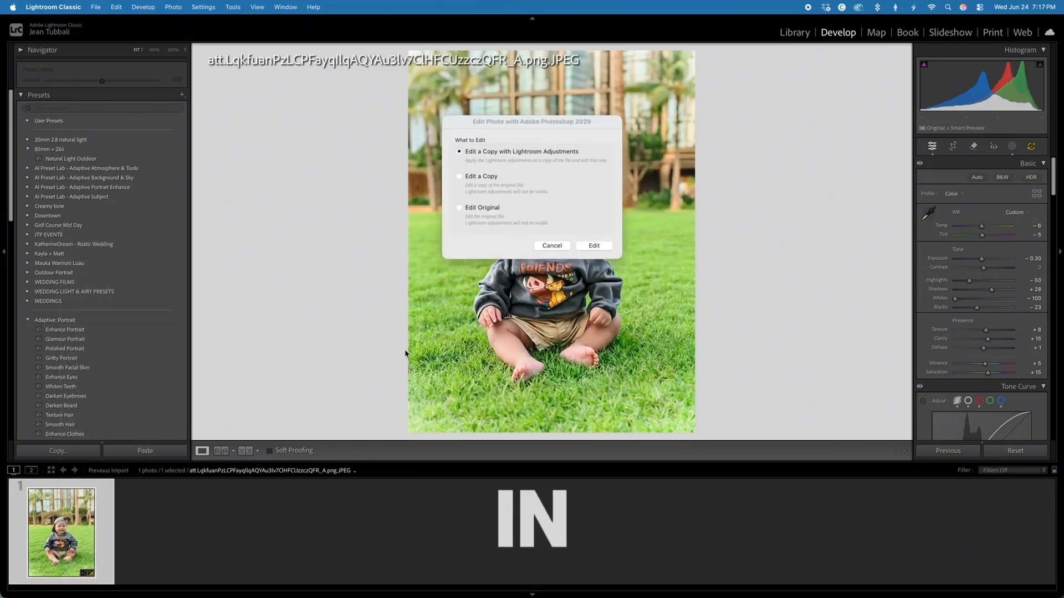
pyautogui.click(595, 247)
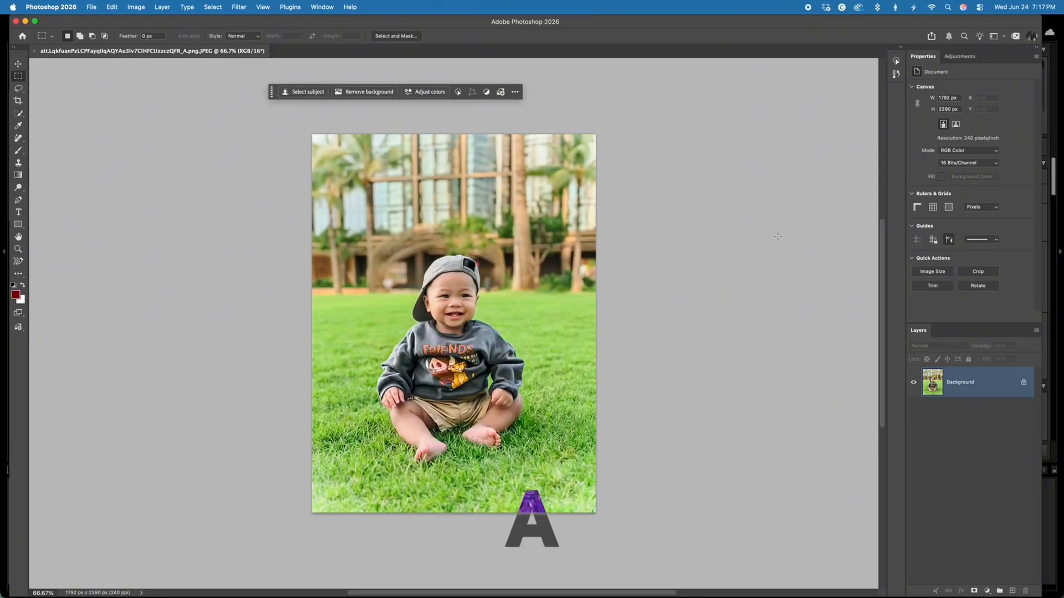
pyautogui.press('super+j')
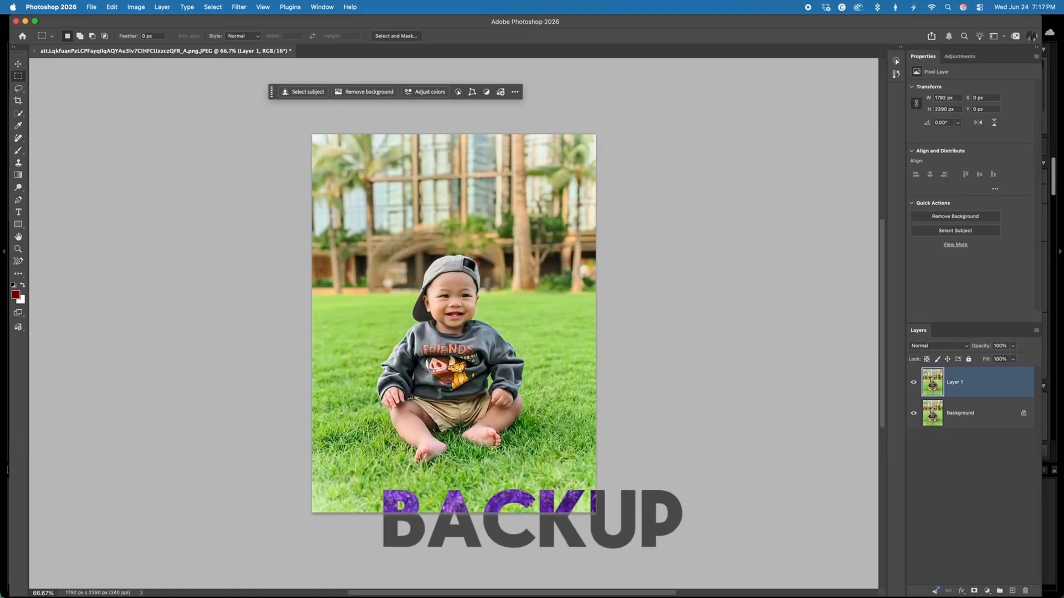
# Step: Erase the grass blades overlapping the soles of both of the child's feet using the Remove tool at brush size 30
pyautogui.press('super+1')
pyautogui.press('super+equal')
pyautogui.press('super+equal')
pyautogui.scroll(-10, 346, 392)
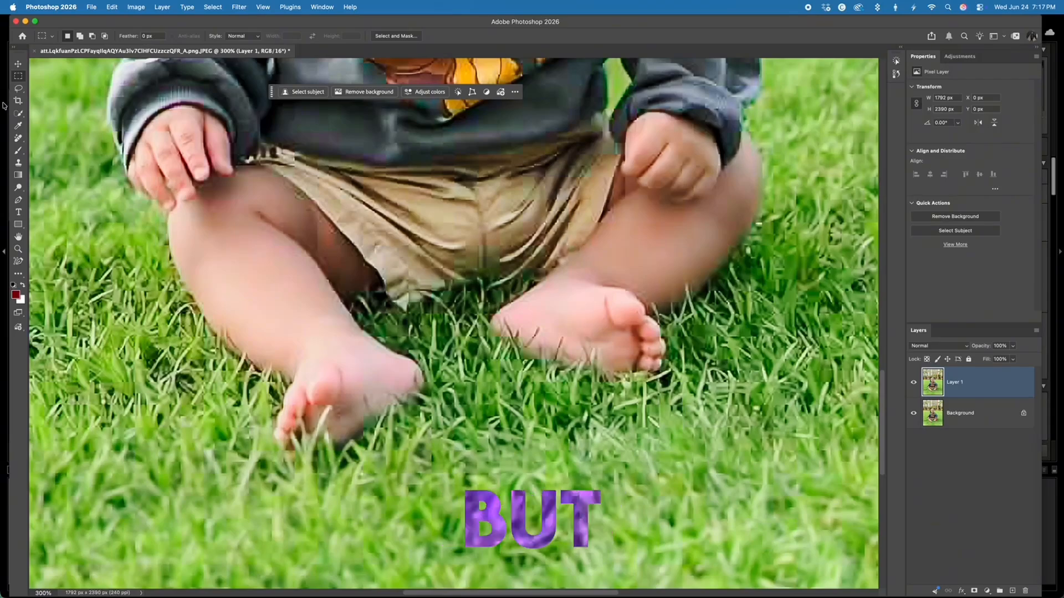
pyautogui.click(19, 137)
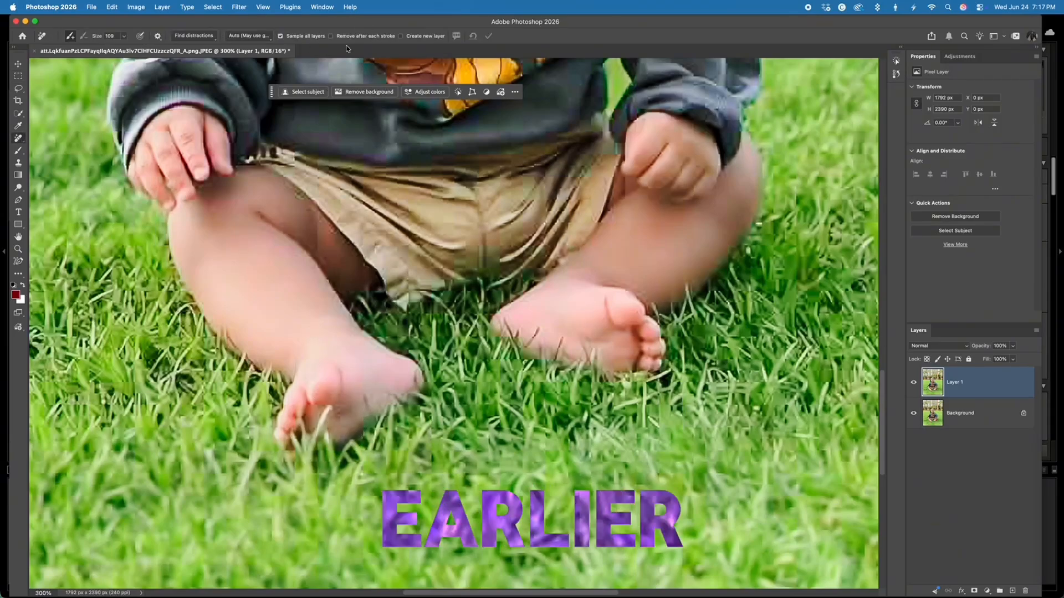
pyautogui.click(123, 36)
pyautogui.moveTo(99, 48); pyautogui.dragTo(92, 47)
pyautogui.click(328, 417)
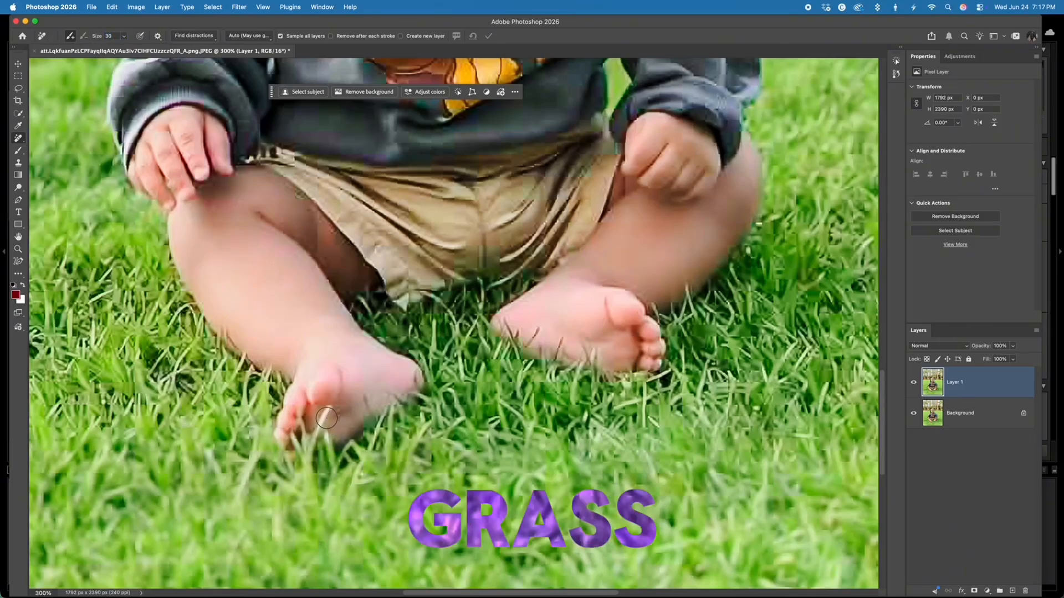
pyautogui.moveTo(317, 433); pyautogui.dragTo(333, 438)
pyautogui.moveTo(508, 327); pyautogui.dragTo(528, 338)
pyautogui.moveTo(555, 349)
pyautogui.mouseDown()
pyautogui.moveTo(592, 347)
pyautogui.moveTo(583, 343)
pyautogui.moveTo(586, 363)
pyautogui.moveTo(605, 368)
pyautogui.moveTo(591, 350)
pyautogui.mouseUp()
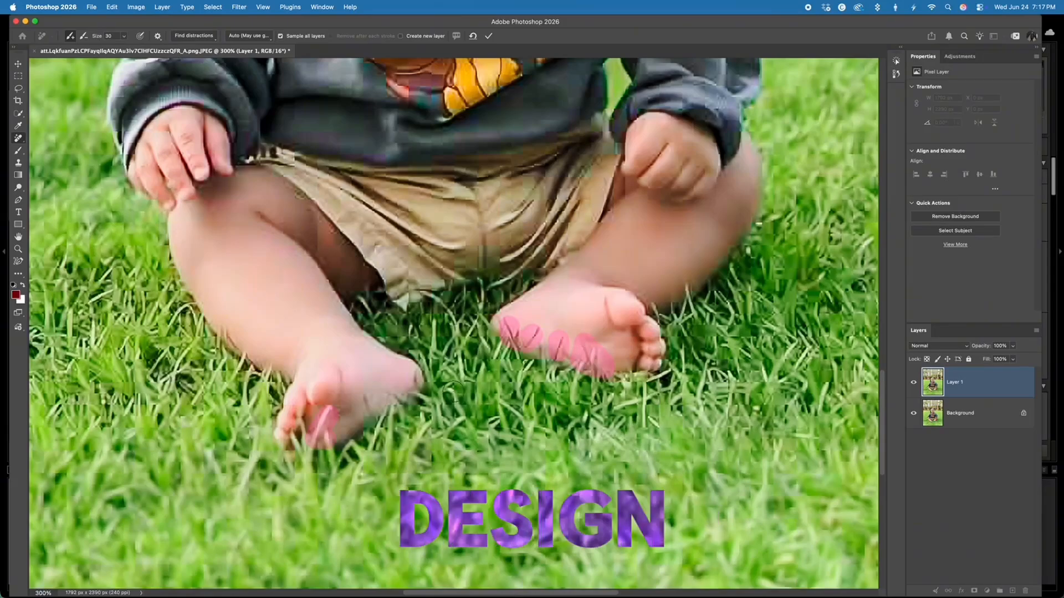
pyautogui.moveTo(379, 404)
pyautogui.mouseDown()
pyautogui.moveTo(358, 416)
pyautogui.moveTo(418, 380)
pyautogui.mouseUp()
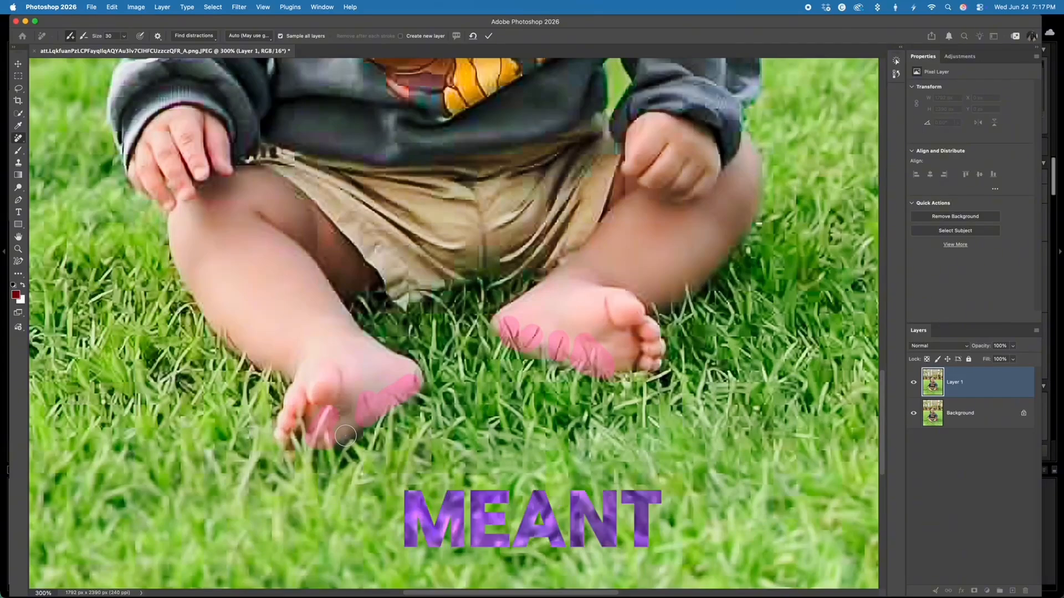
pyautogui.press('Return')
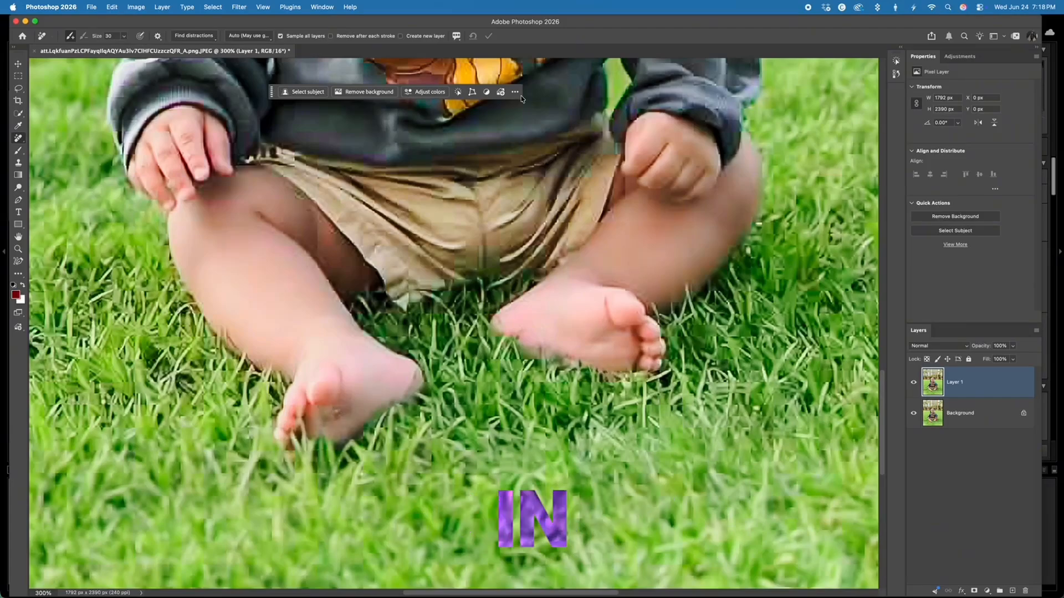
# Step: Check the whole photo and clean up the leftover mark beside the toes of the lower foot with the Remove tool
pyautogui.press('super+minus')
pyautogui.press('super+minus')
pyautogui.press('super+minus')
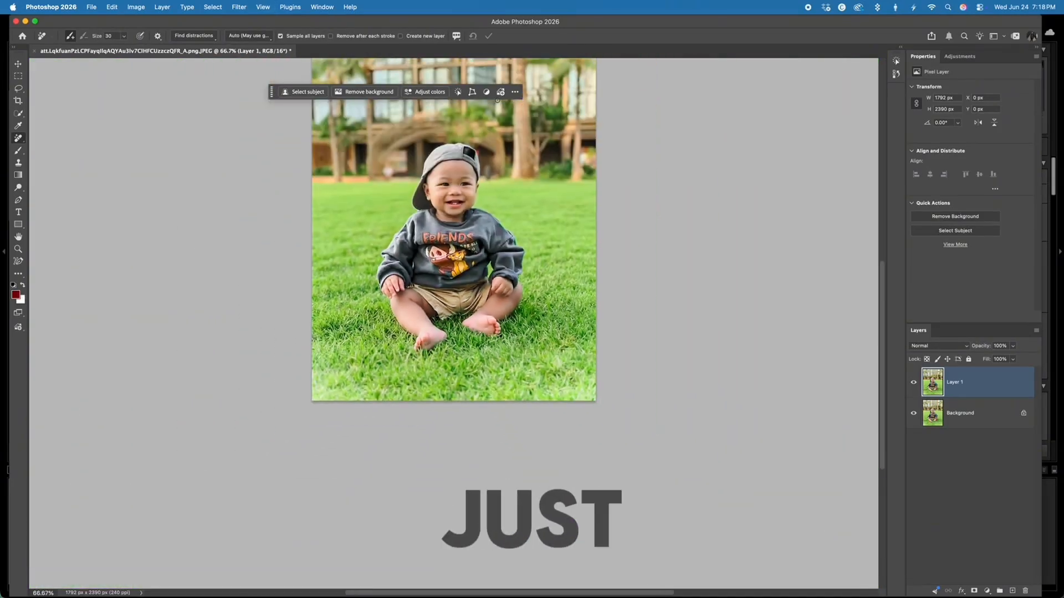
pyautogui.scroll(4, 414, 269)
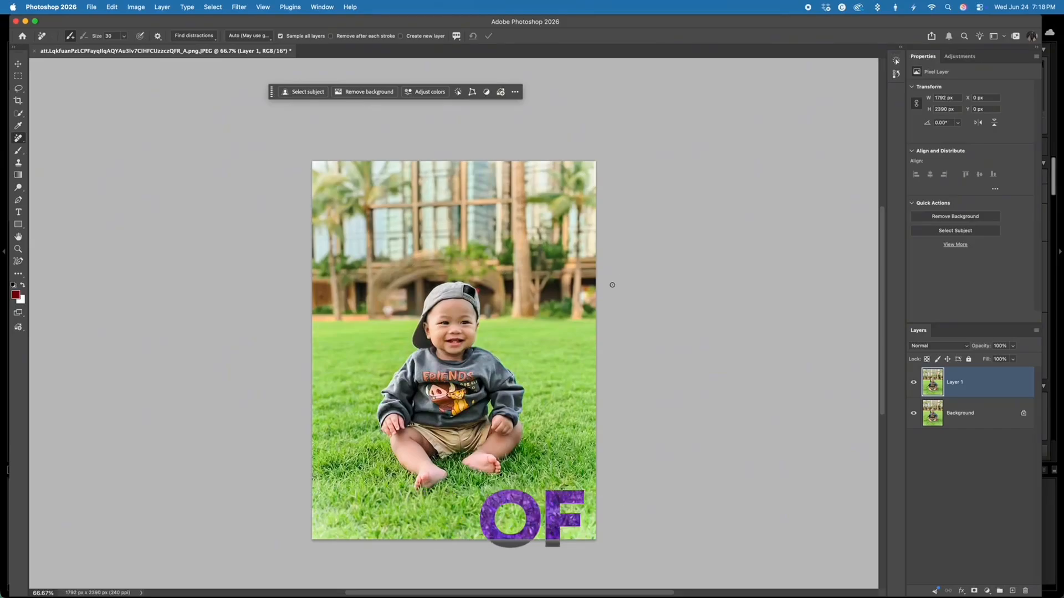
pyautogui.press('super+plus')
pyautogui.press('super+plus')
pyautogui.press('super+plus')
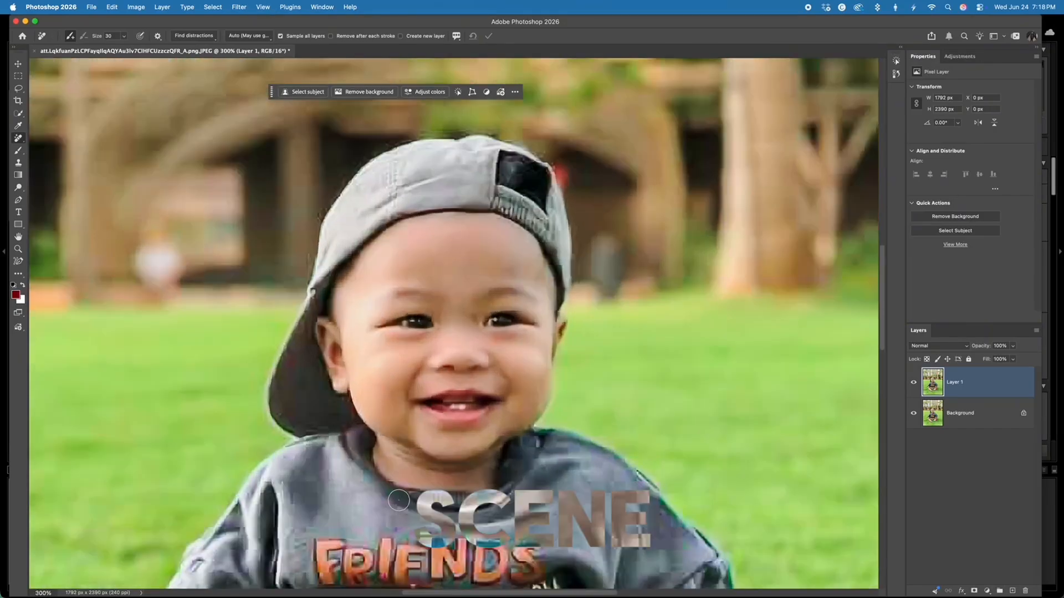
pyautogui.scroll(-8, 394, 476)
pyautogui.scroll(-10, 394, 477)
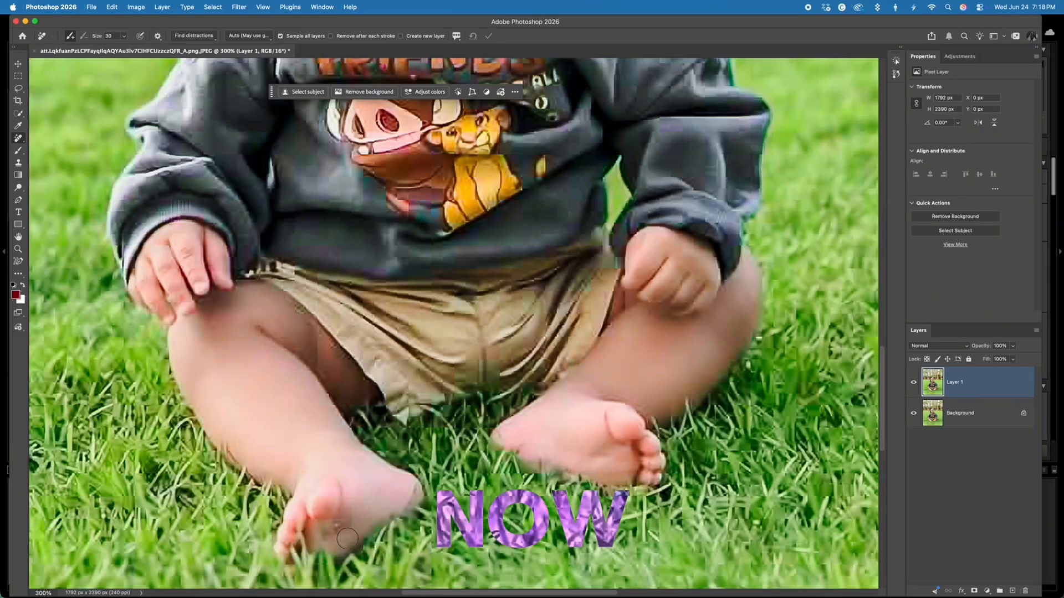
pyautogui.moveTo(329, 536); pyautogui.dragTo(349, 521)
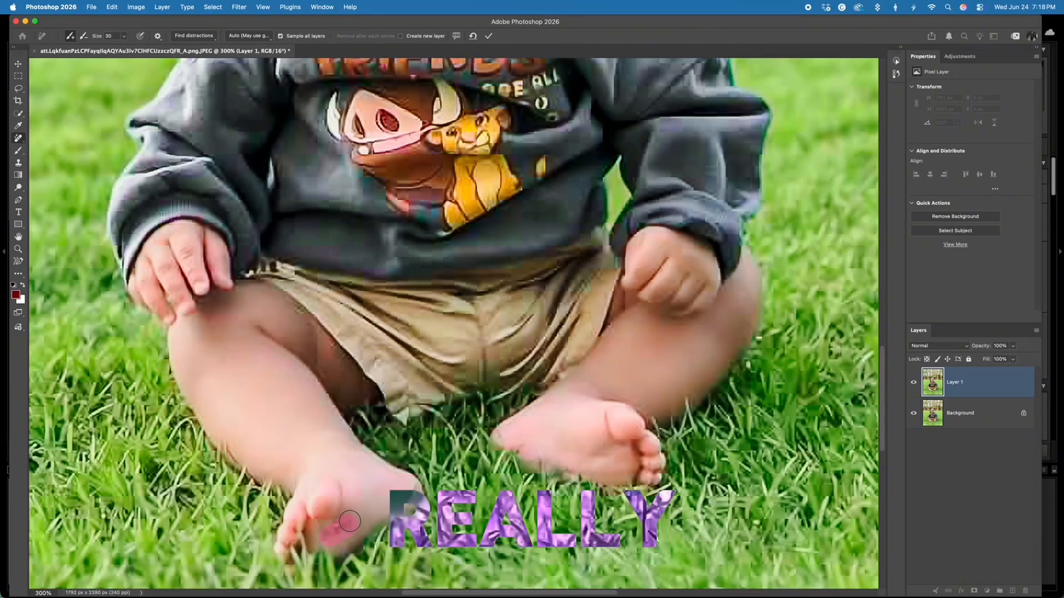
pyautogui.press('Return')
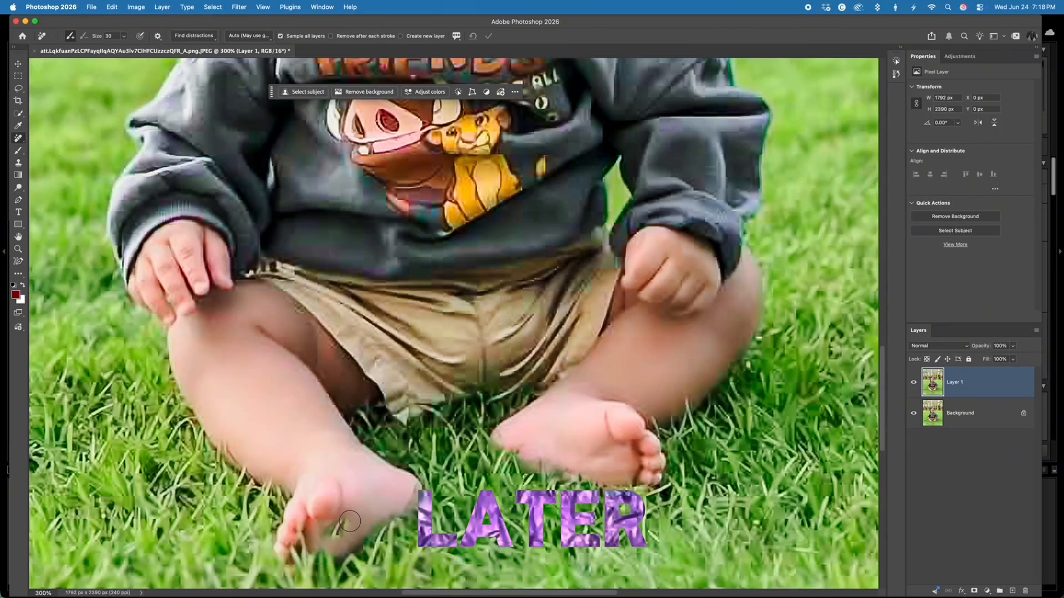
# Step: Remove the background from Layer 1 and hide the Background layer to isolate the child
pyautogui.press('super+minus')
pyautogui.press('super+minus')
pyautogui.press('super+minus')
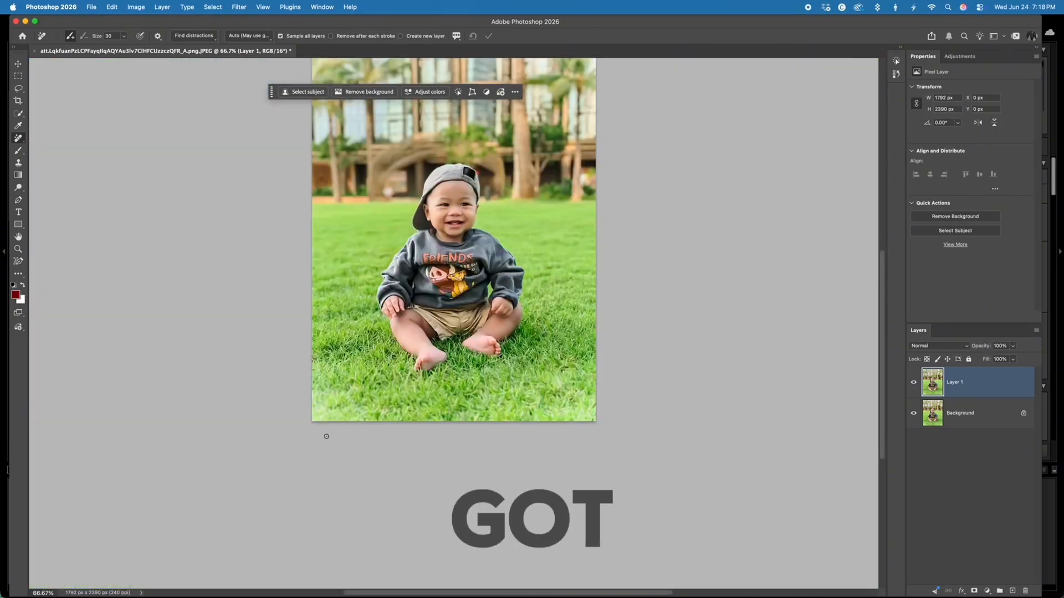
pyautogui.scroll(2, 326, 436)
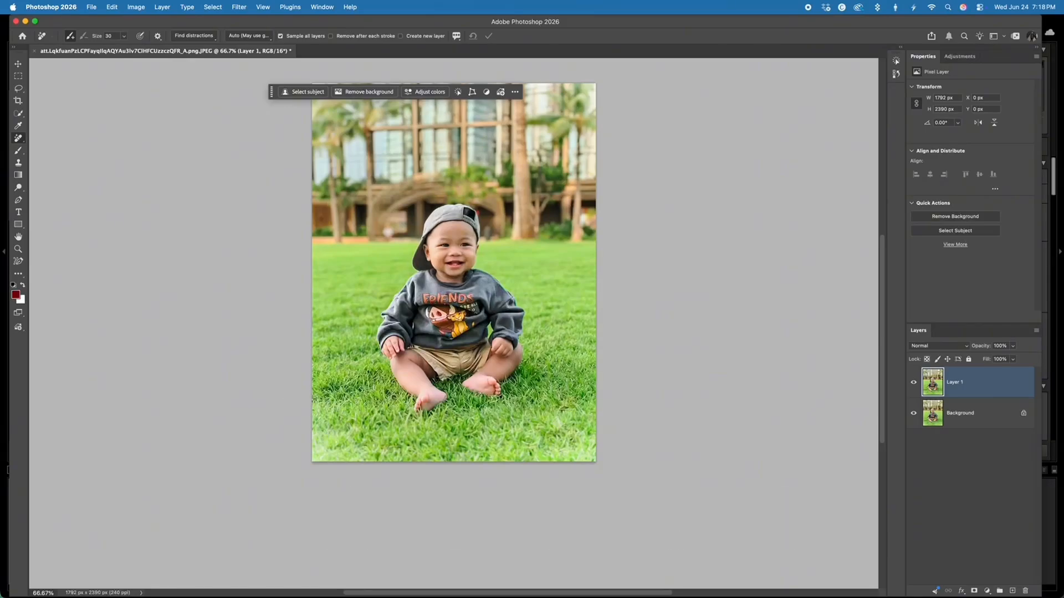
pyautogui.scroll(2, 326, 435)
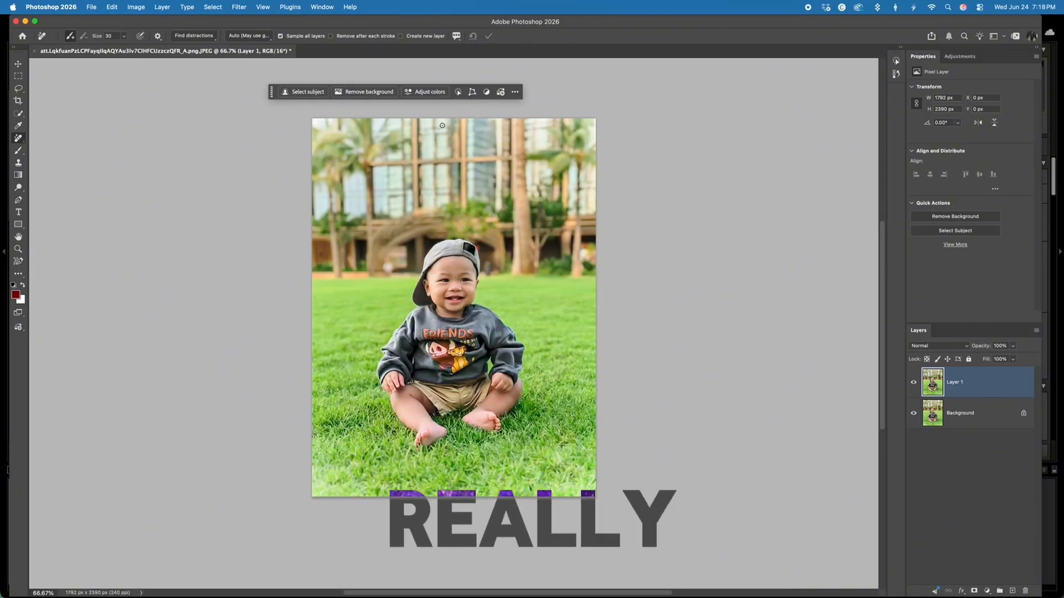
pyautogui.click(377, 92)
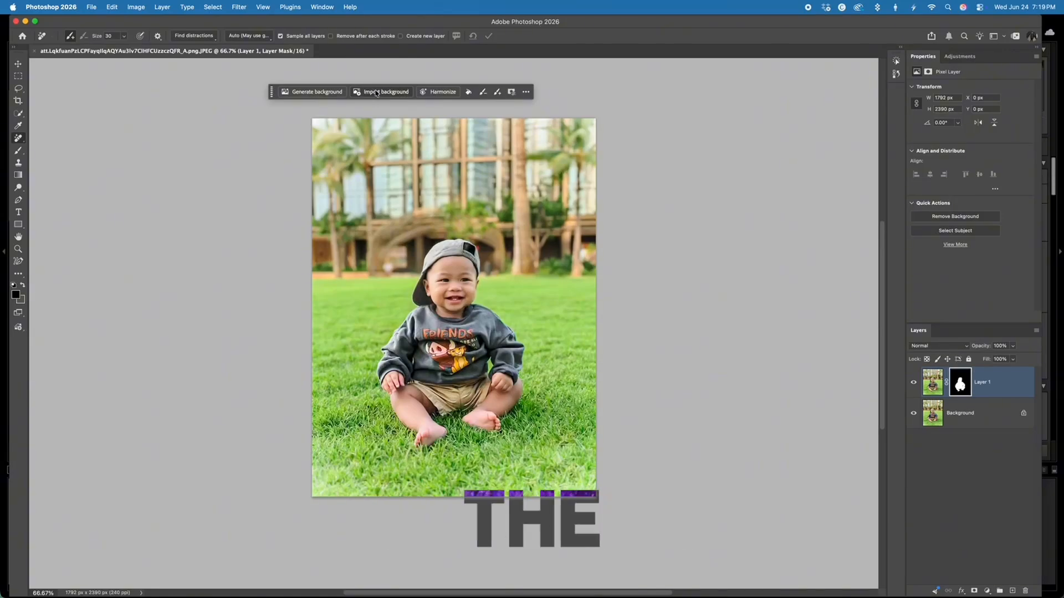
pyautogui.click(912, 414)
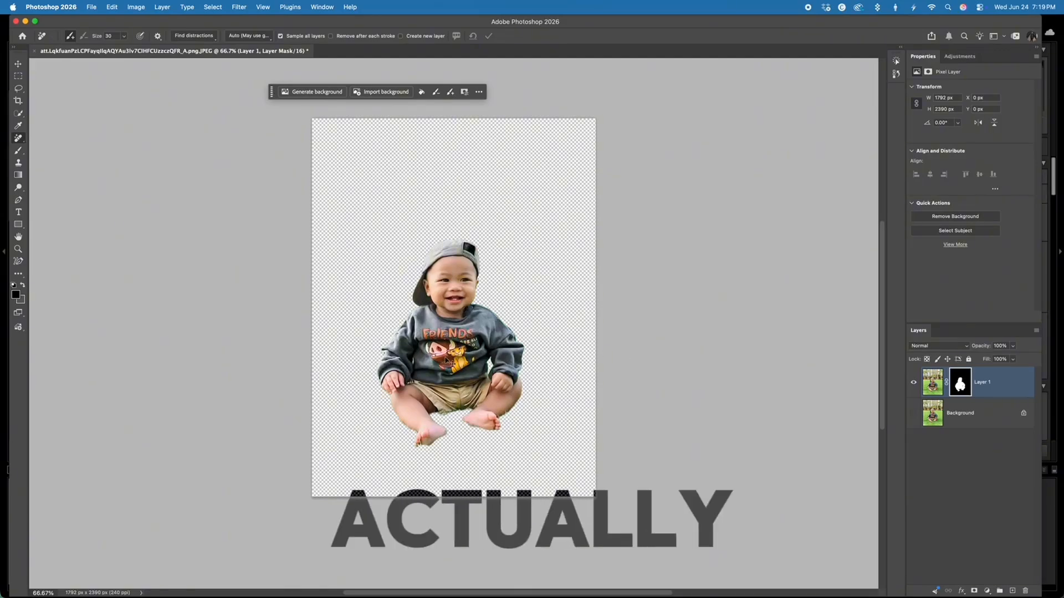
# Step: Inspect the cutout, show the Background layer again and examine the child's face, sweatshirt and legs up close
pyautogui.press('super+minus')
pyautogui.press('super+1')
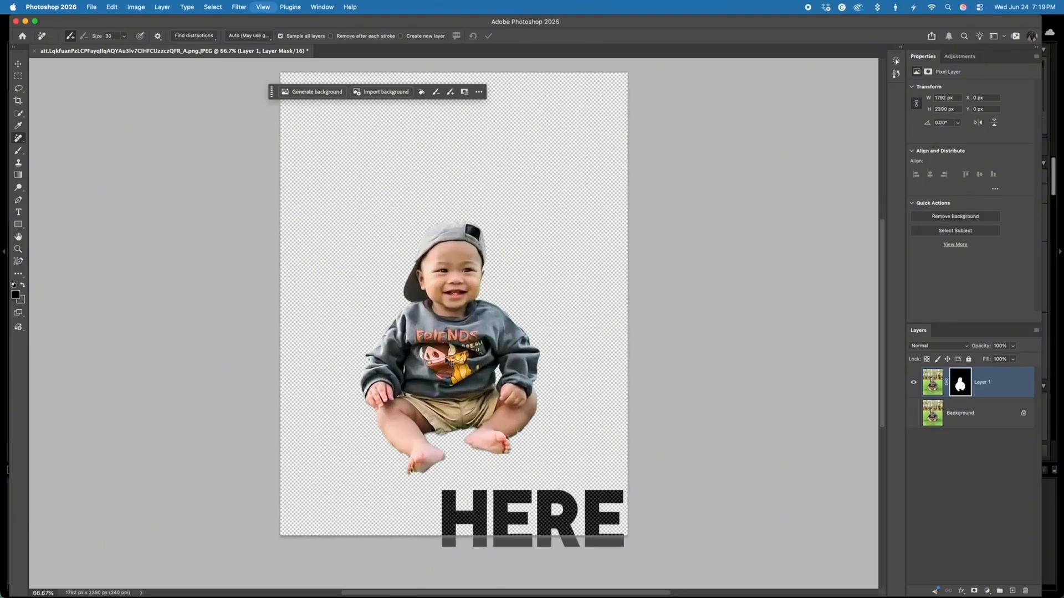
pyautogui.press('super+minus')
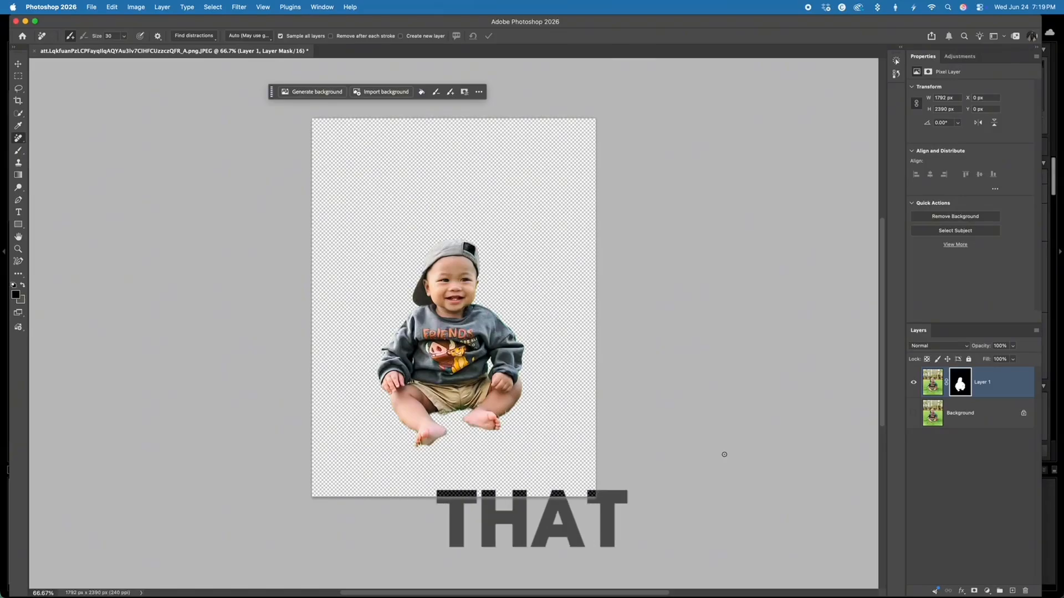
pyautogui.click(914, 414)
pyautogui.press('super+plus')
pyautogui.press('super+plus')
pyautogui.press('super+plus')
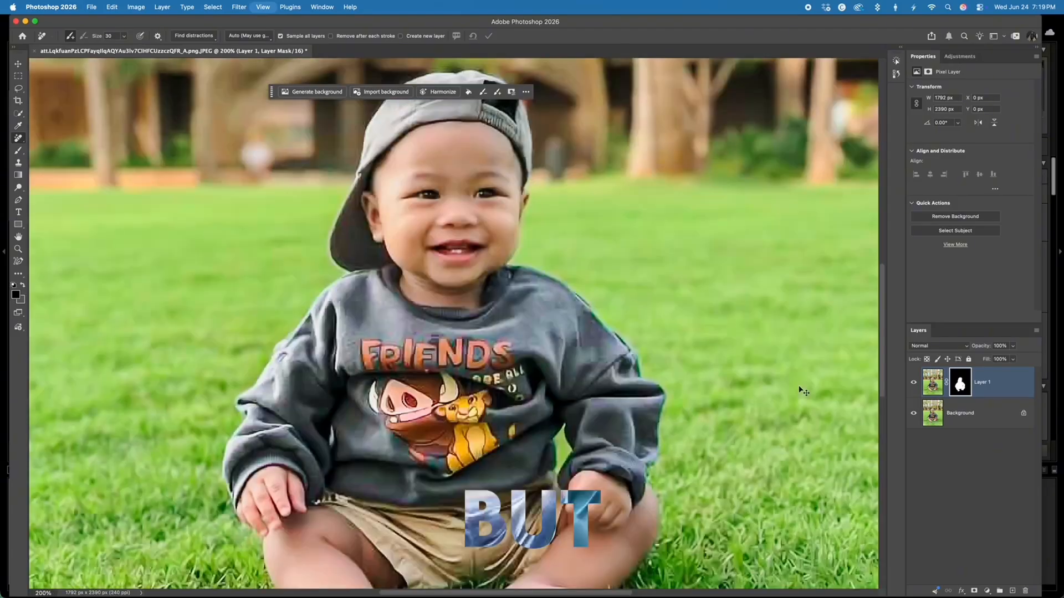
pyautogui.scroll(3, 574, 413)
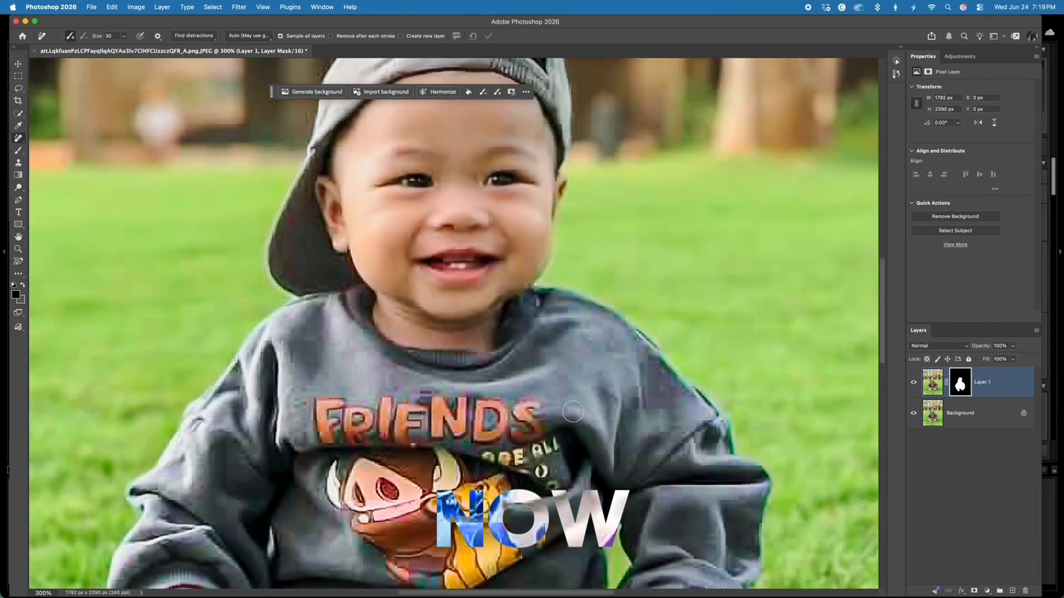
pyautogui.scroll(-7, 664, 412)
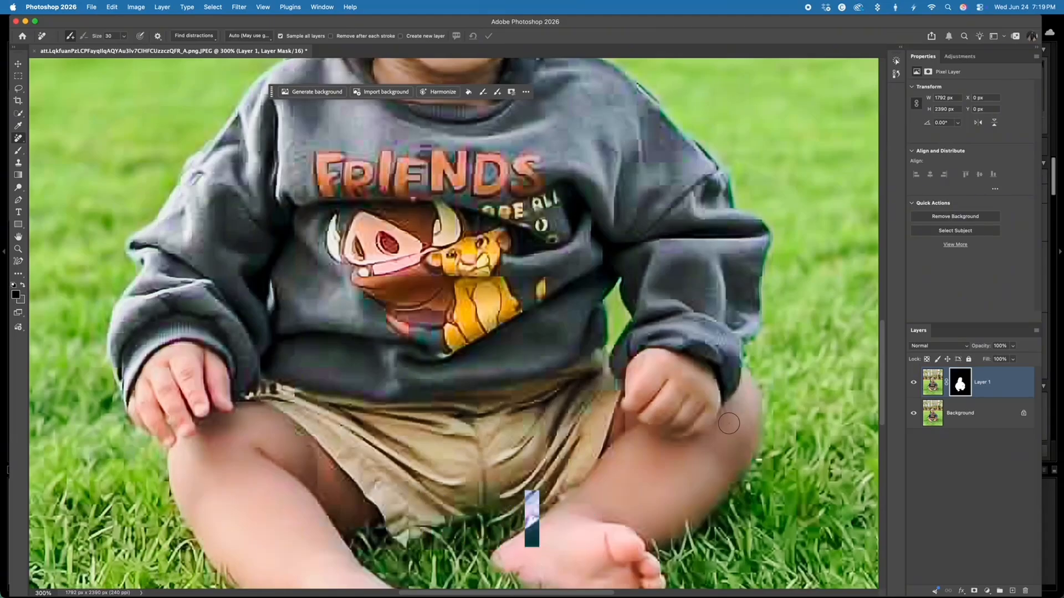
pyautogui.scroll(-4, 663, 413)
pyautogui.press('super+minus')
pyautogui.press('super+minus')
pyautogui.press('super+minus')
pyautogui.press('super+minus')
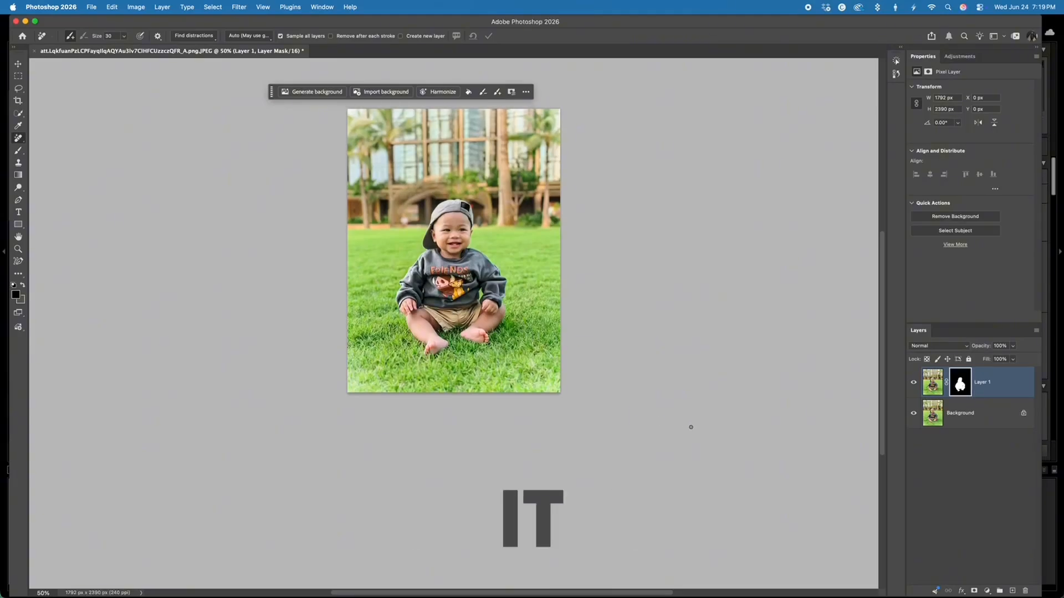
pyautogui.scroll(3, 692, 424)
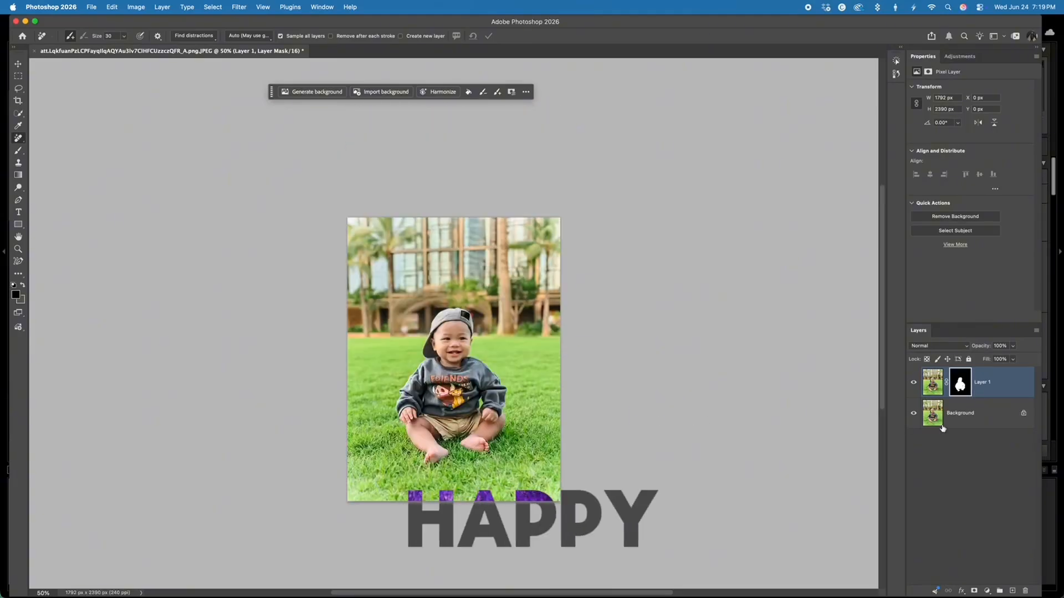
# Step: Hide and delete the Background layer, leaving the cutout, and duplicate the masked Layer 1
pyautogui.click(914, 413)
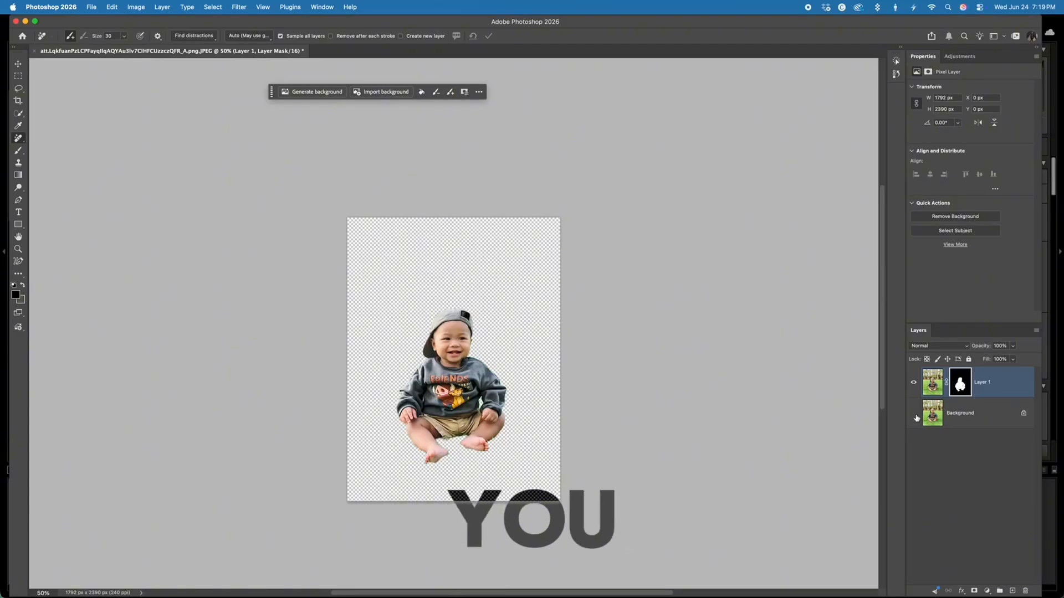
pyautogui.click(969, 421)
pyautogui.press('Delete')
pyautogui.press('super+j')
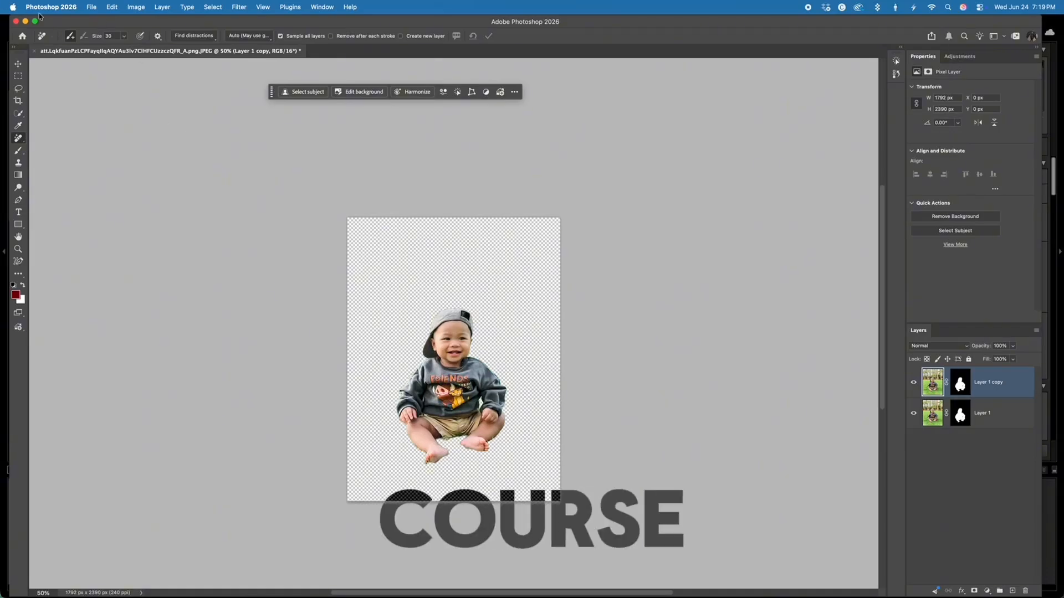
# Step: Start exporting the cutout as a JPG and choose the child's folder on the WD_BLACK drive as the destination
pyautogui.click(91, 8)
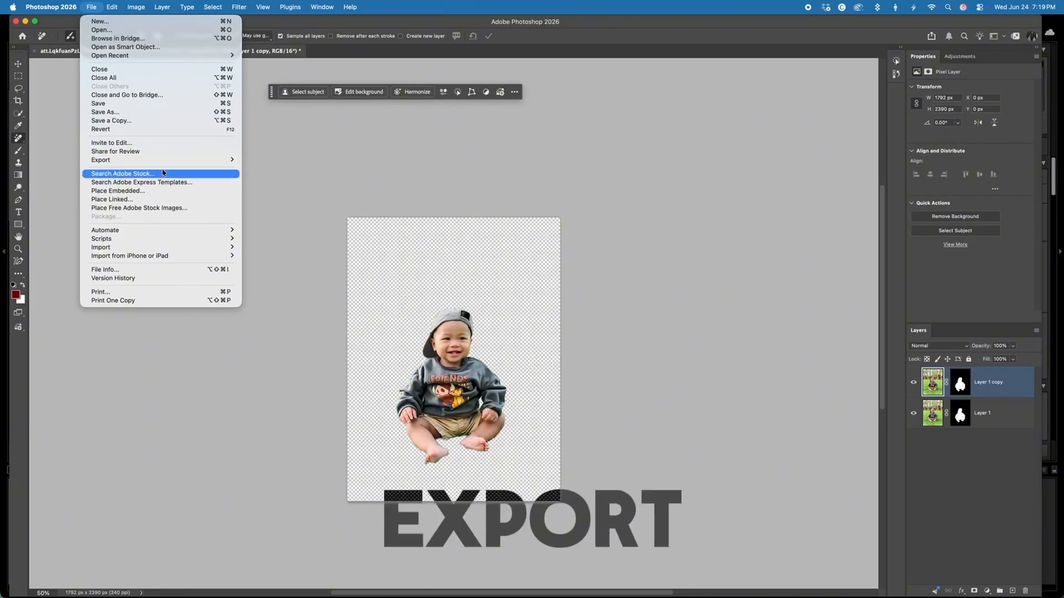
pyautogui.moveTo(145, 160)
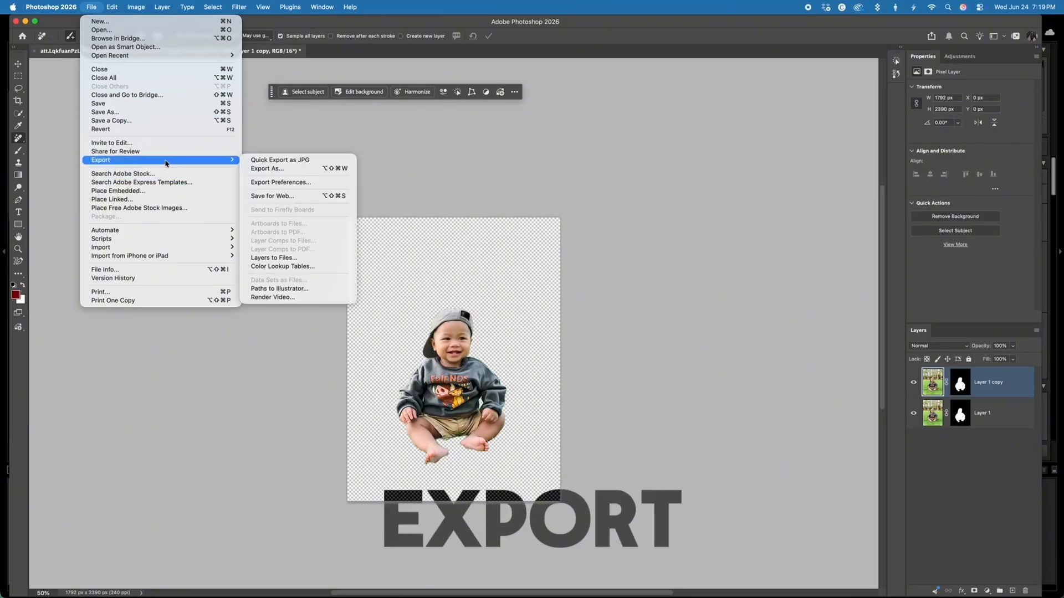
pyautogui.click(279, 169)
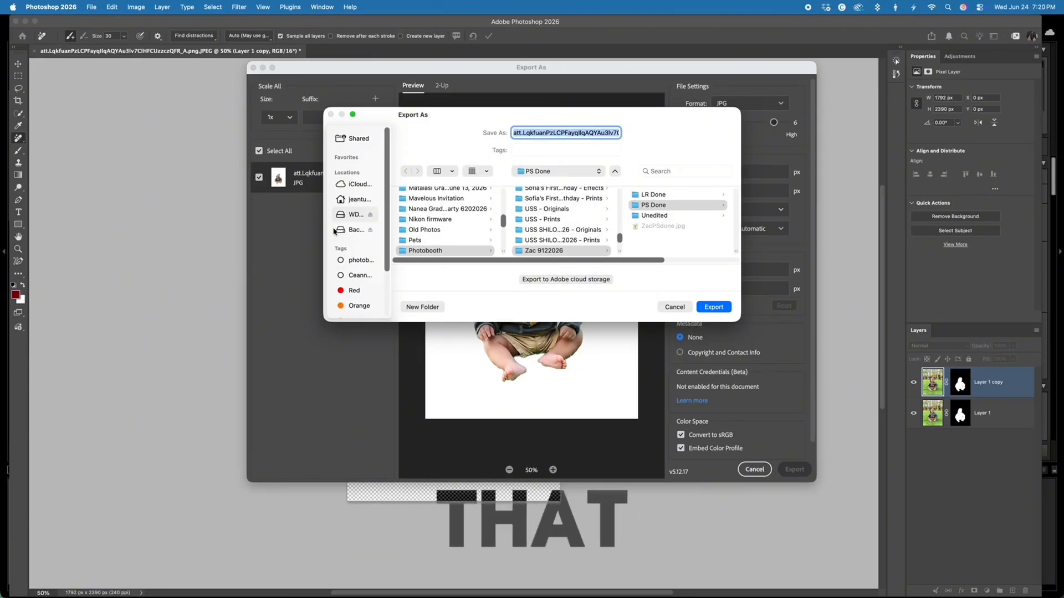
pyautogui.click(355, 216)
pyautogui.scroll(-5, 443, 232)
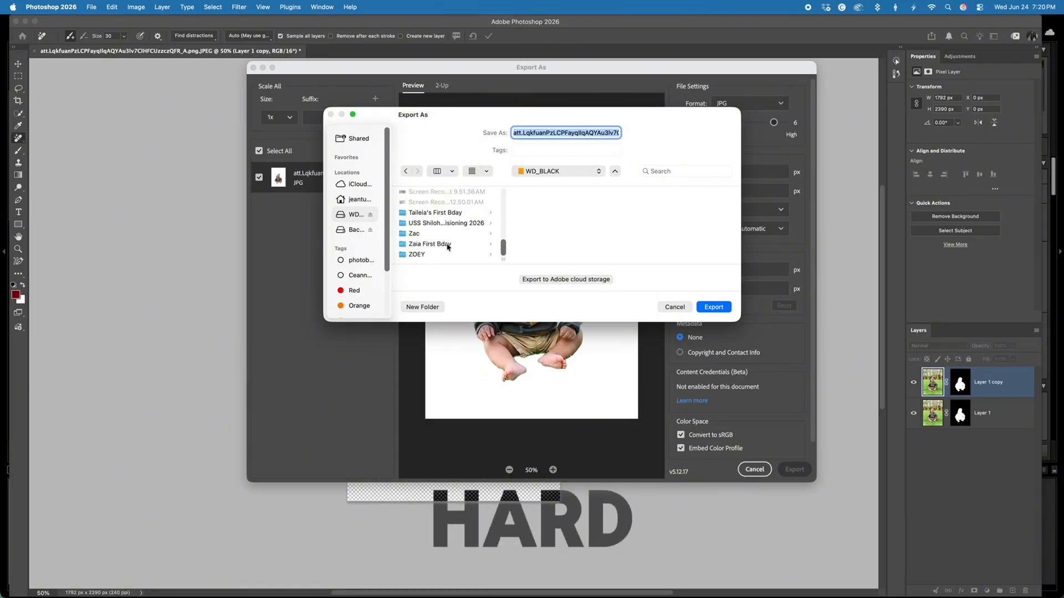
pyautogui.click(441, 235)
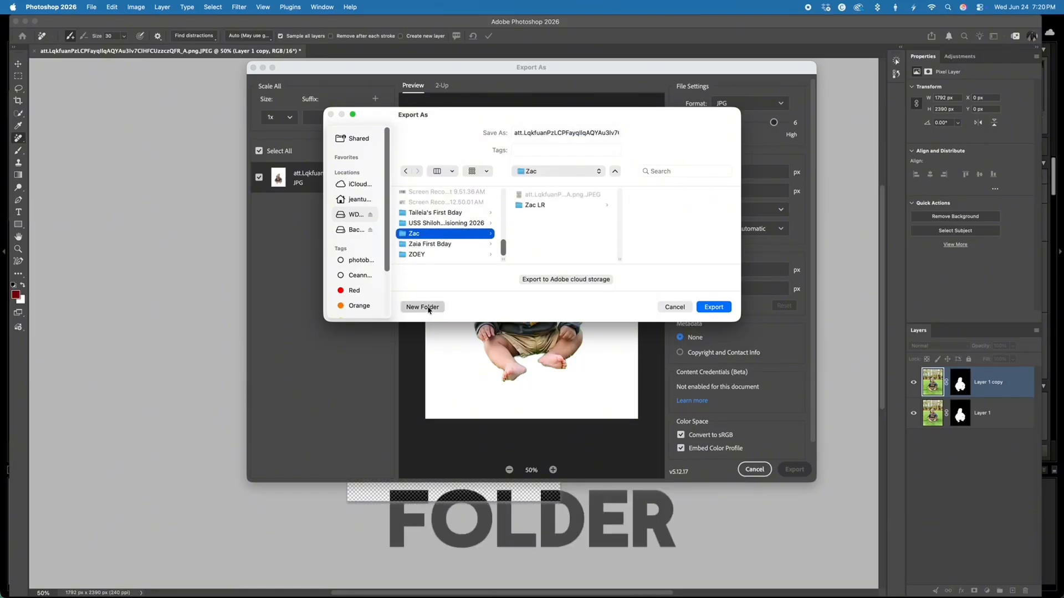
# Step: Create a subfolder named with the child's first name followed by PS and export the JPG into it
pyautogui.click(426, 309)
pyautogui.write('Zac PS')
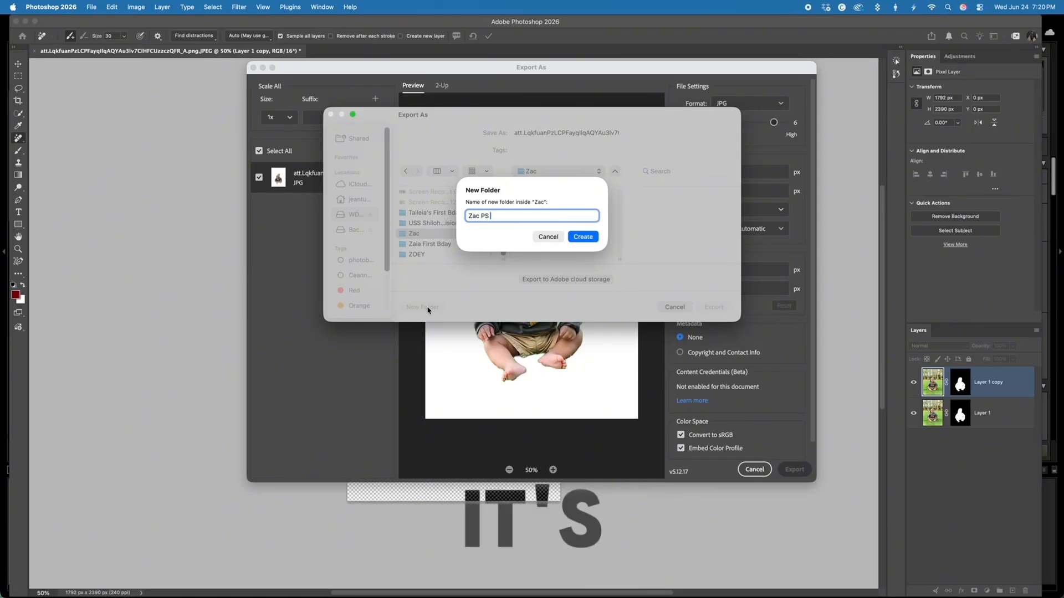
pyautogui.press('Return')
pyautogui.press('Return')
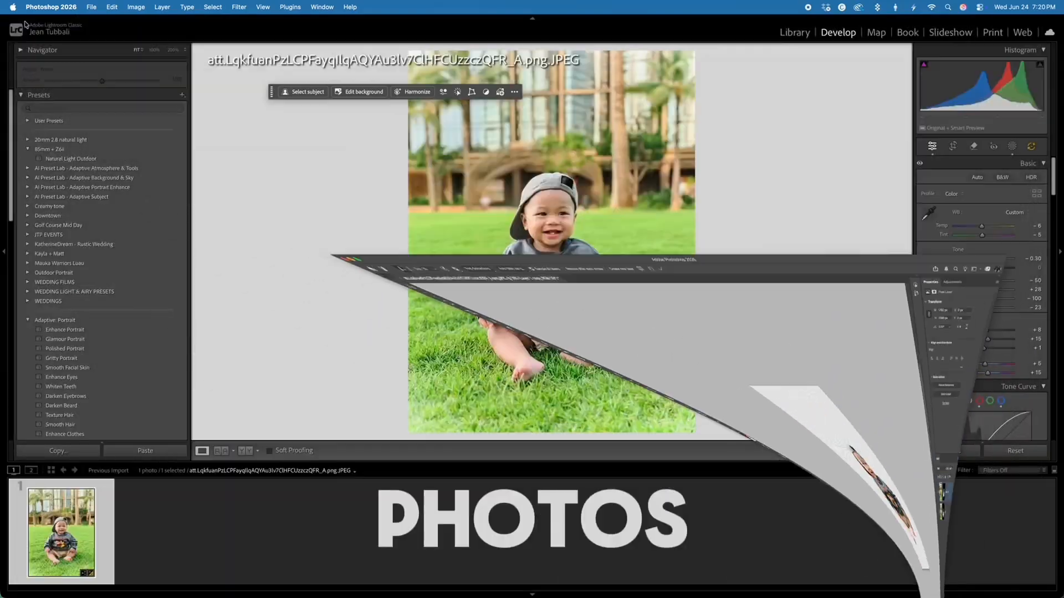
# Step: Switch to the Photobooth 4x6 design in Canva and dismiss the notifications of the completed PNG downloads
pyautogui.moveTo(786, 597)
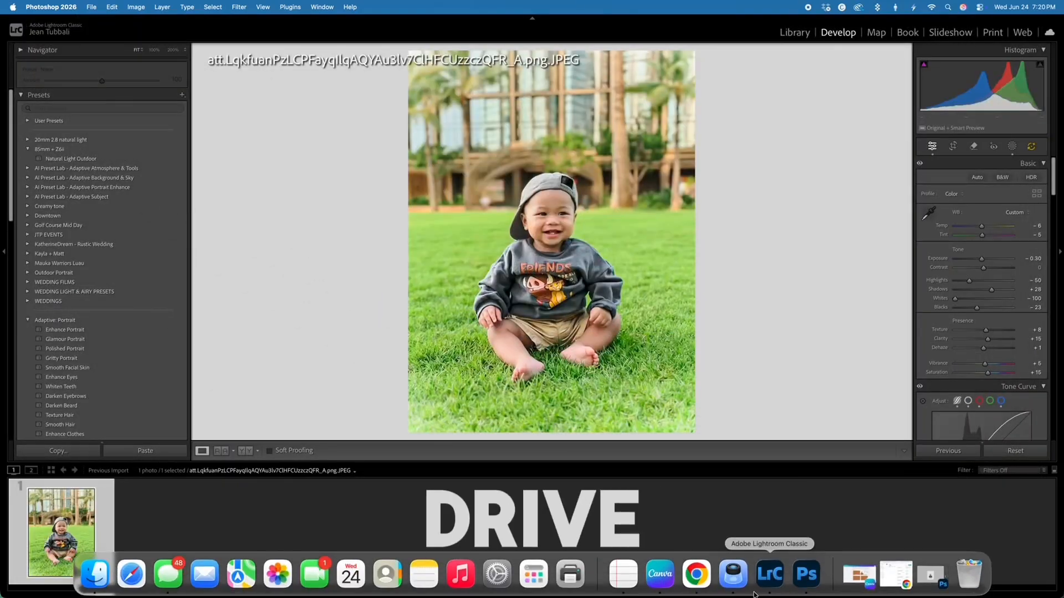
pyautogui.click(660, 574)
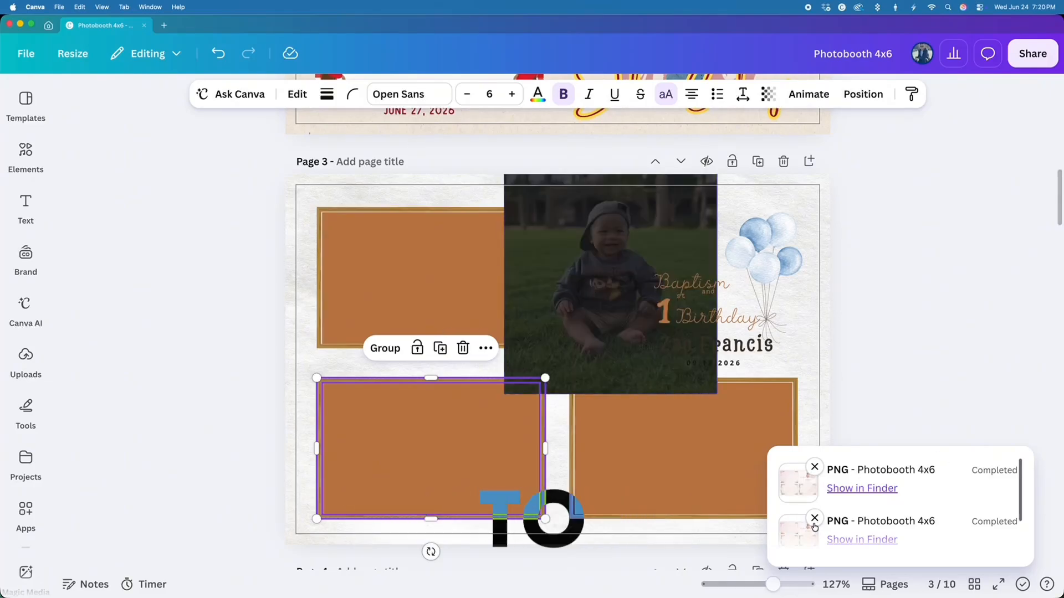
pyautogui.click(814, 467)
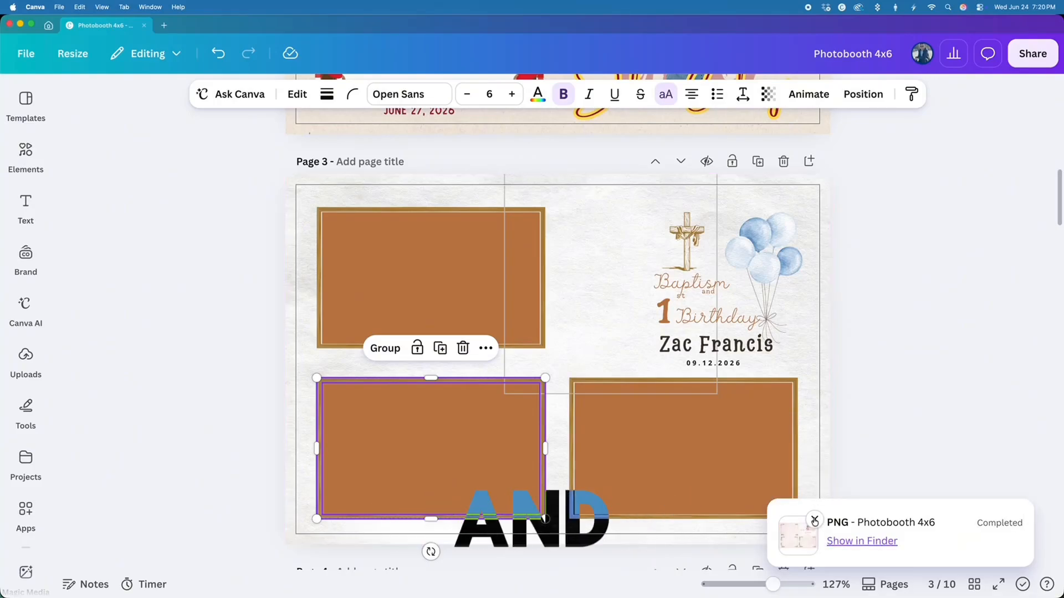
pyautogui.click(814, 520)
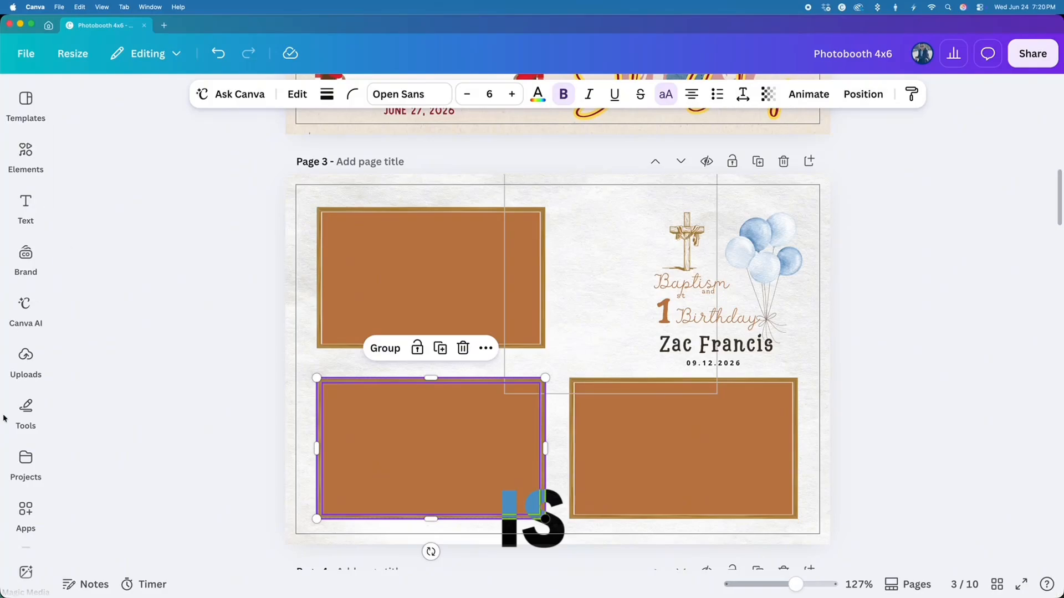
# Step: Add the exported JPG from the new PS folder in Finder to Page 3 and close the Finder window
pyautogui.click(25, 359)
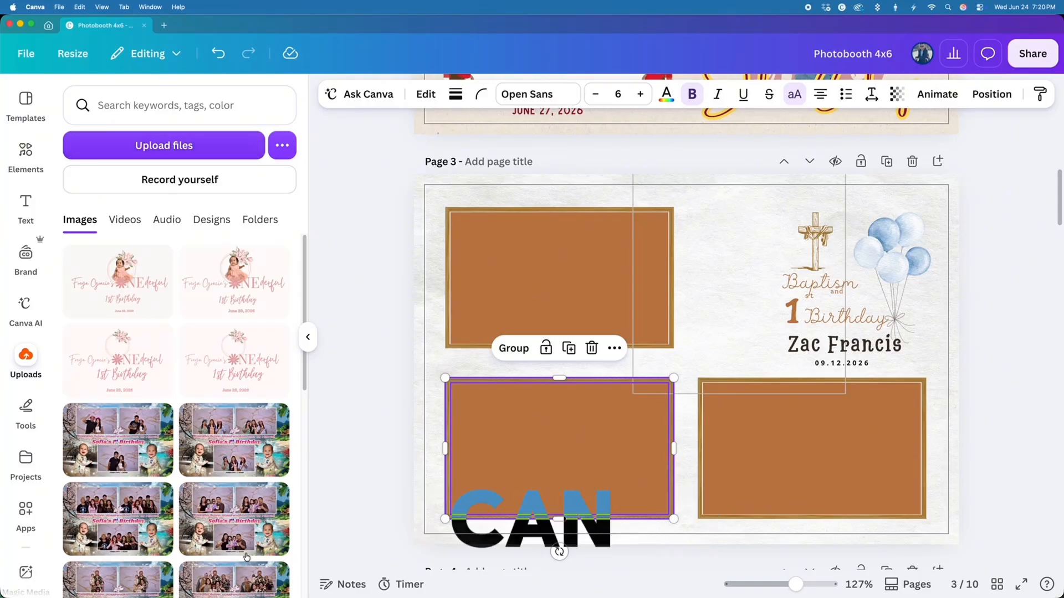
pyautogui.moveTo(277, 596)
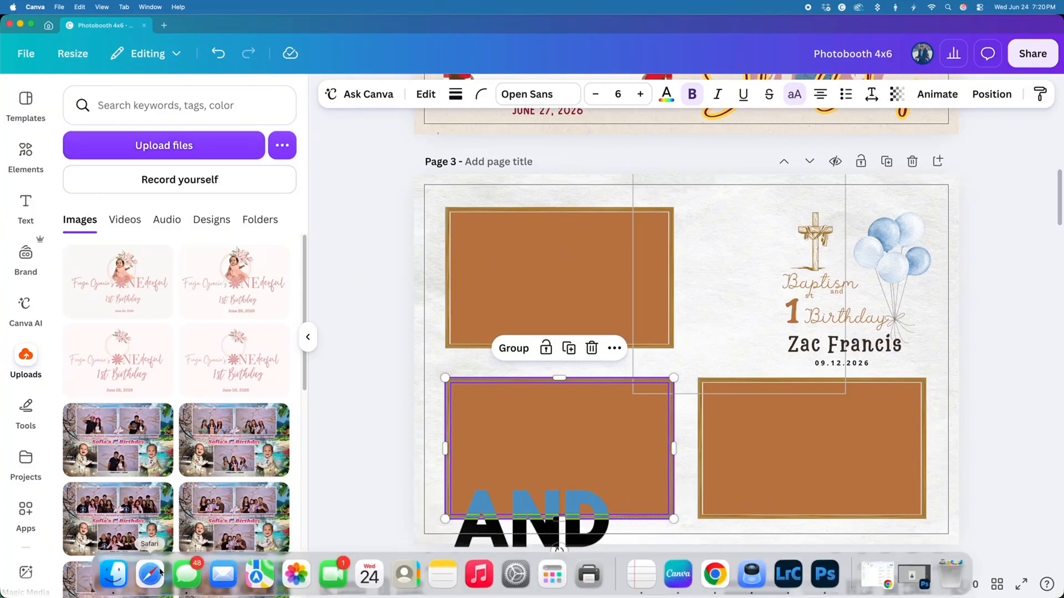
pyautogui.click(114, 574)
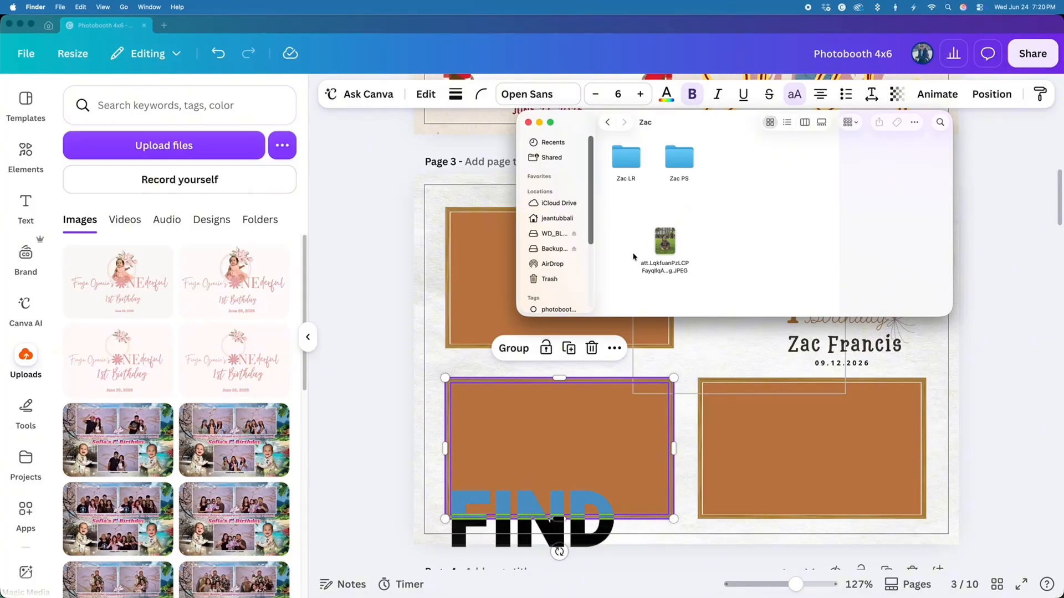
pyautogui.doubleClick(682, 162)
pyautogui.moveTo(626, 160); pyautogui.dragTo(704, 342)
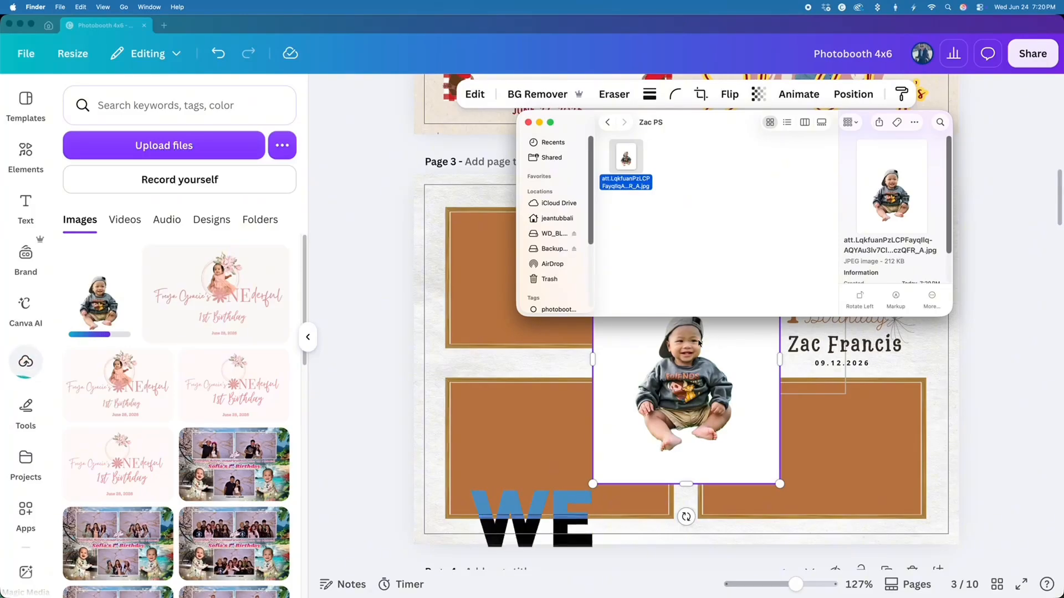
pyautogui.click(528, 122)
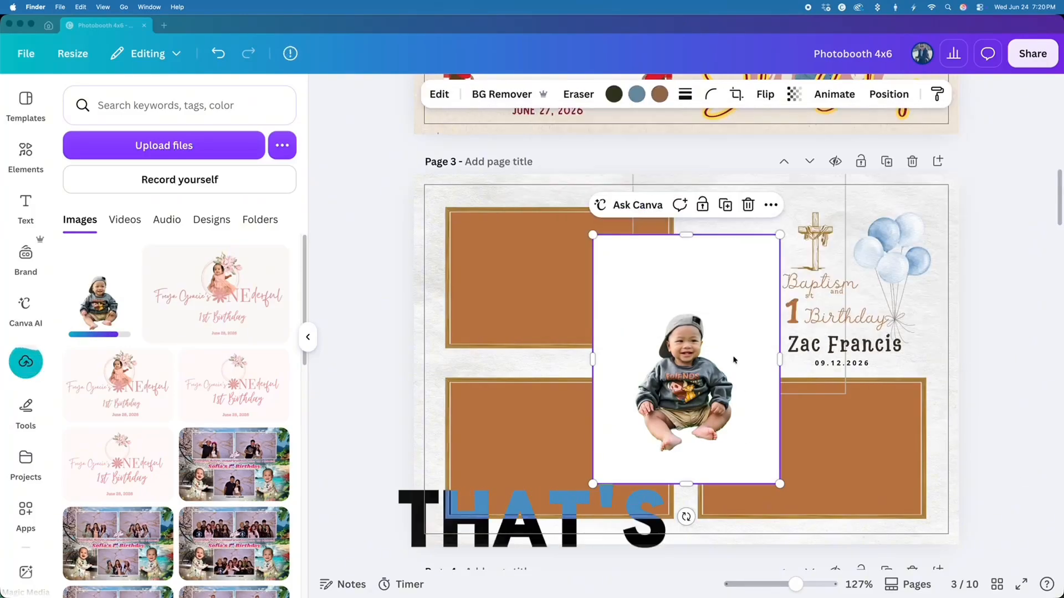
pyautogui.click(1026, 334)
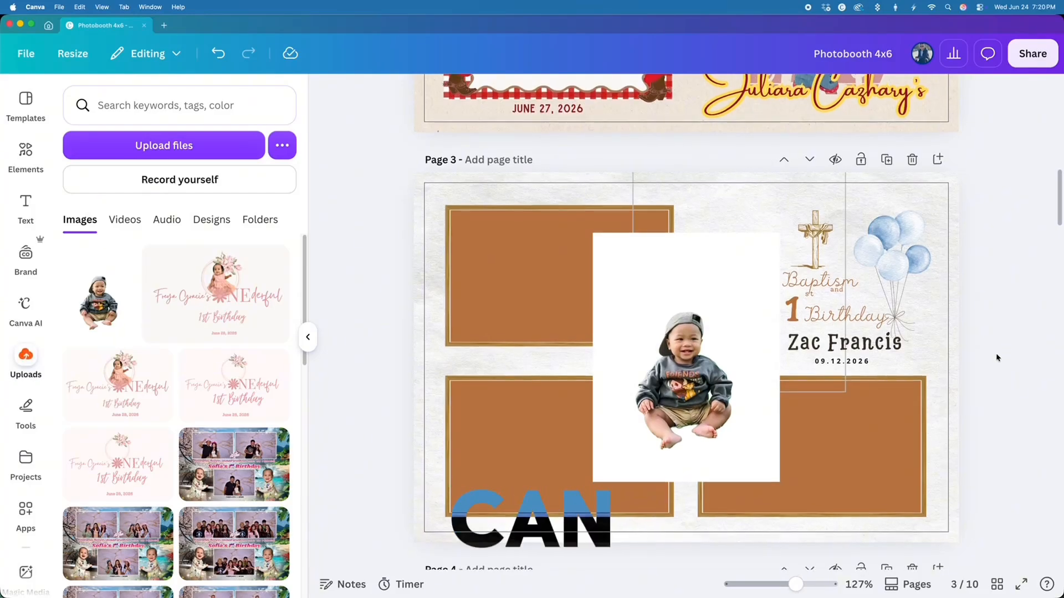
# Step: Move the placed photo up and to the right so the child sits beside the Baptism and 1 Birthday lettering
pyautogui.moveTo(685, 359); pyautogui.dragTo(747, 265)
pyautogui.click(1014, 290)
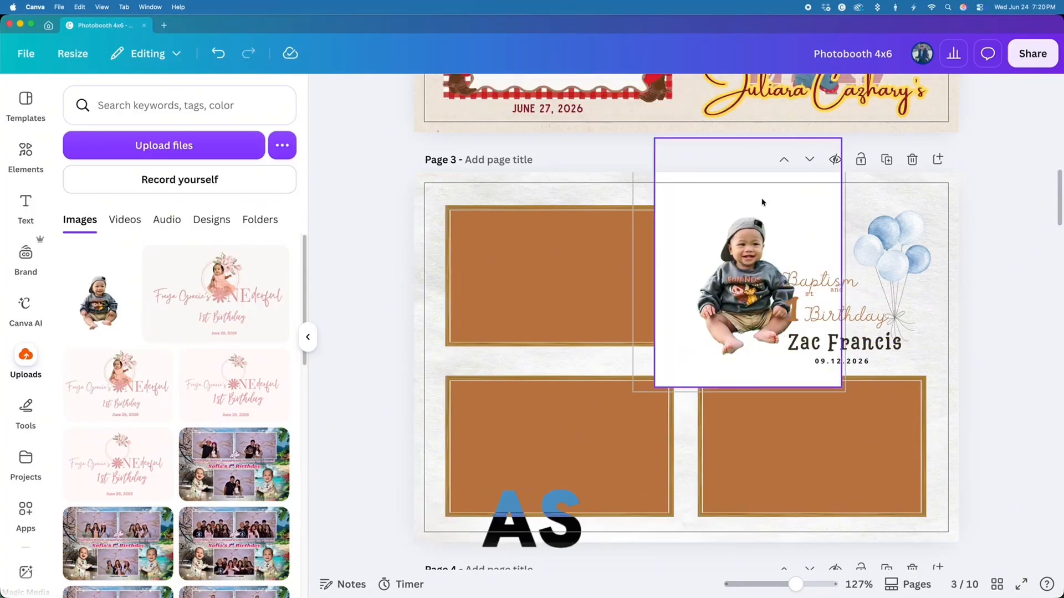
pyautogui.scroll(3, 387, 244)
pyautogui.scroll(-4, 757, 296)
pyautogui.rightClick(757, 297)
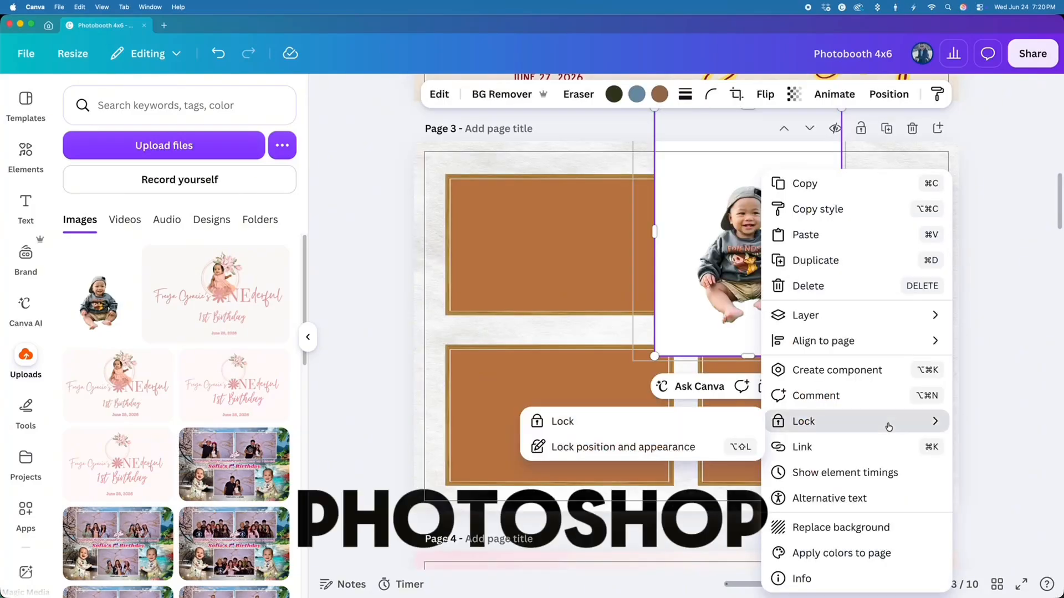
pyautogui.click(880, 521)
pyautogui.press('super+z')
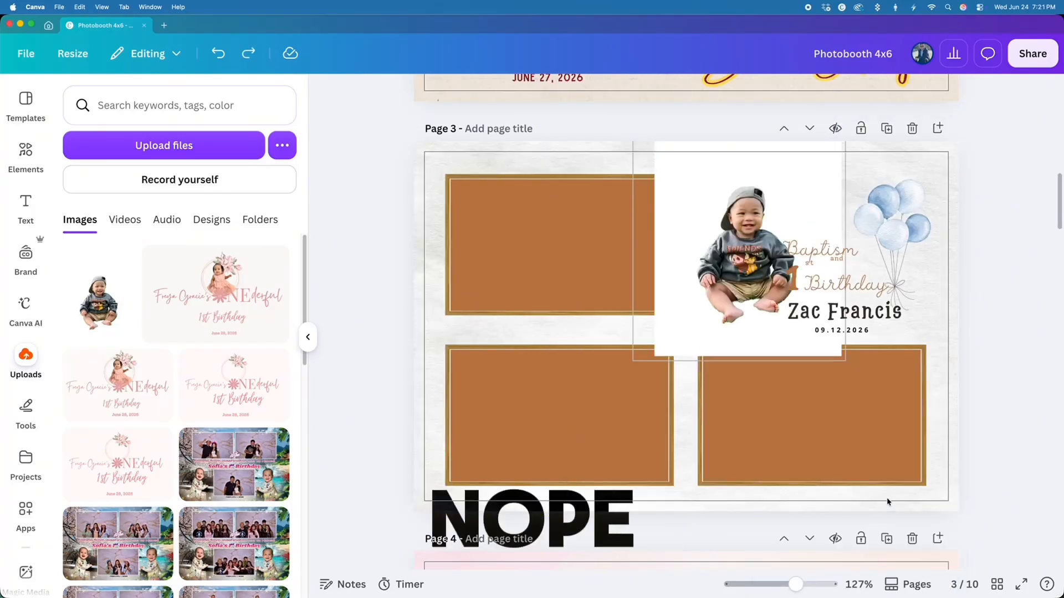
# Step: Remove the white background from the child's photo with BG Remover and shift the cutout slightly left, away from the lettering
pyautogui.rightClick(719, 266)
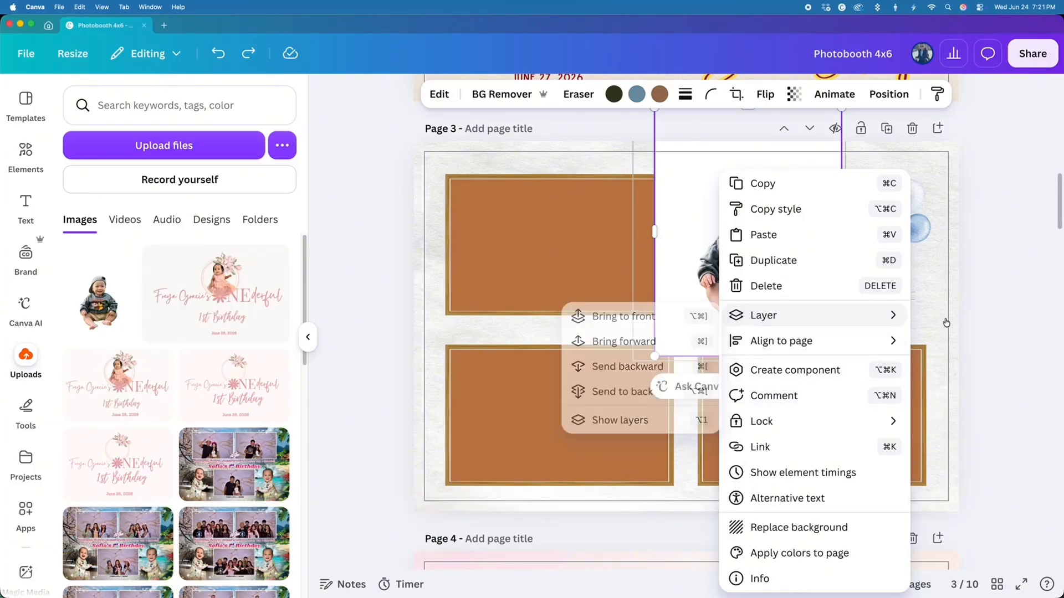
pyautogui.click(508, 96)
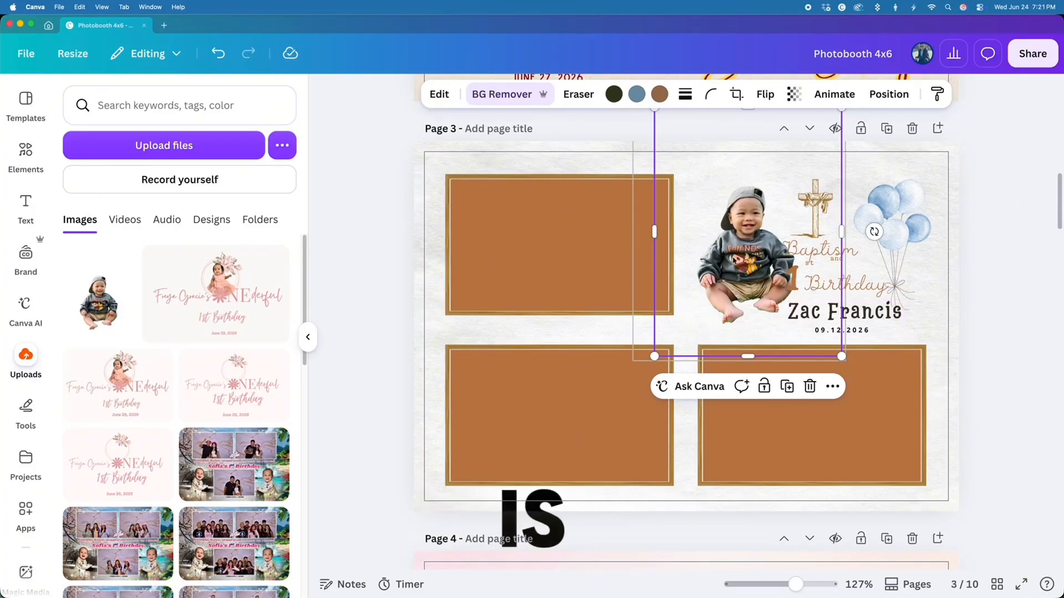
pyautogui.moveTo(739, 257); pyautogui.dragTo(729, 258)
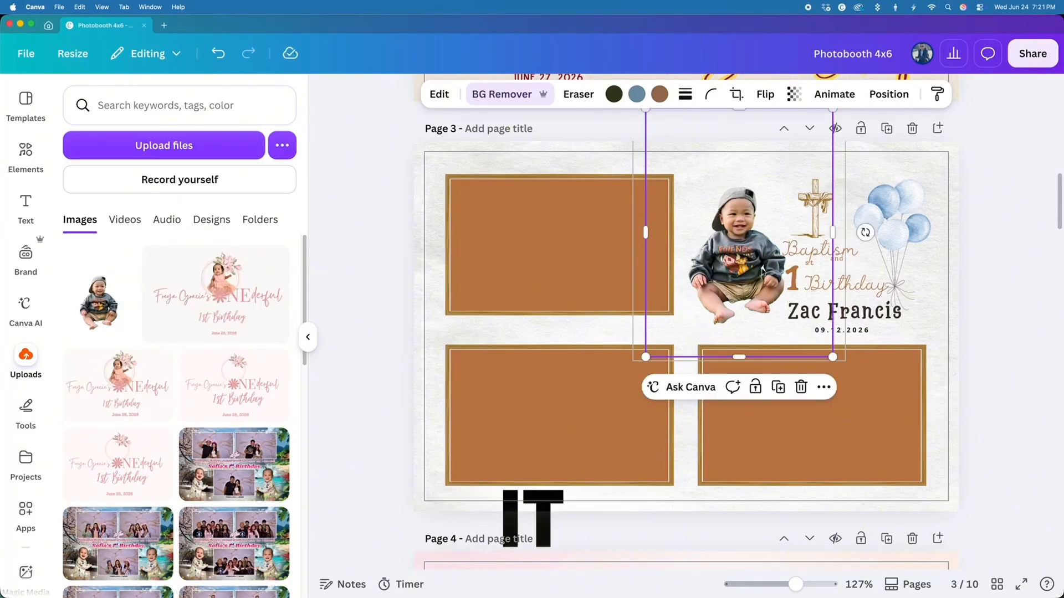
pyautogui.click(985, 313)
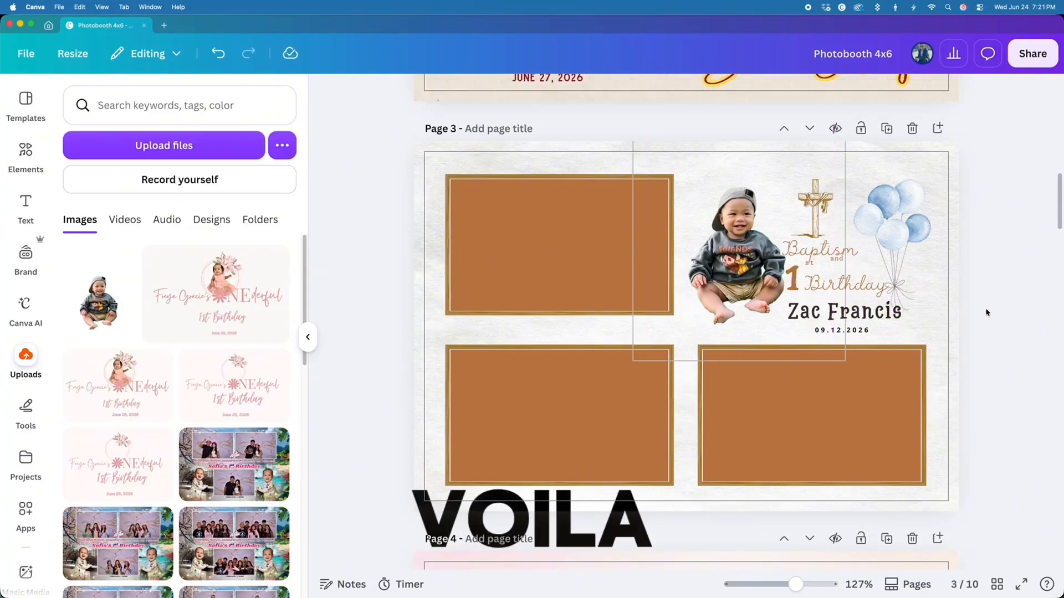
# Step: Nudge the child's cutout slightly right and down, closer to the 1 Birthday lettering, and deselect it
pyautogui.click(742, 271)
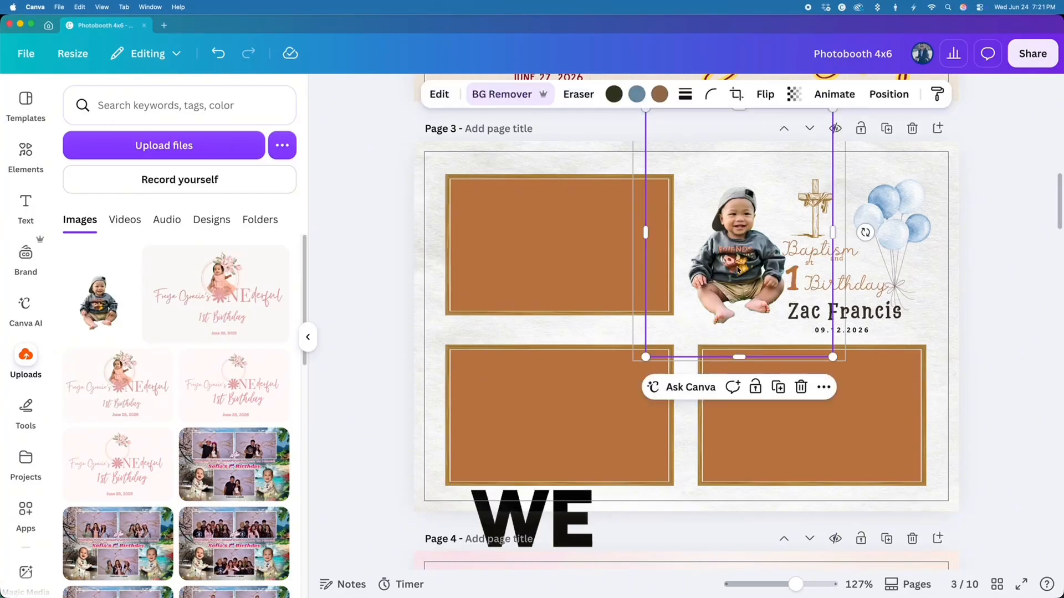
pyautogui.moveTo(737, 267); pyautogui.dragTo(745, 267)
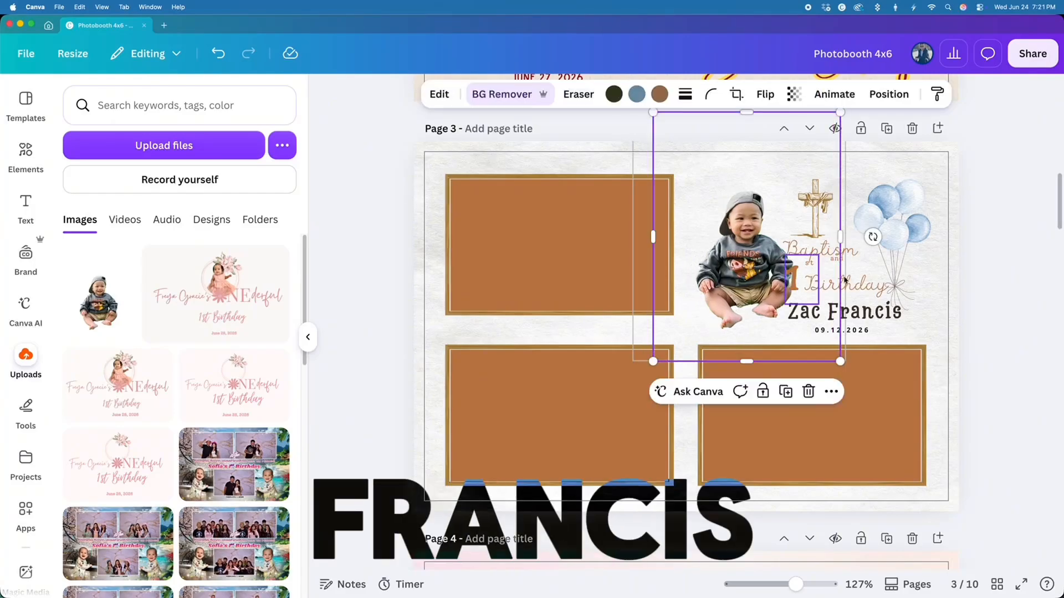
pyautogui.click(1043, 325)
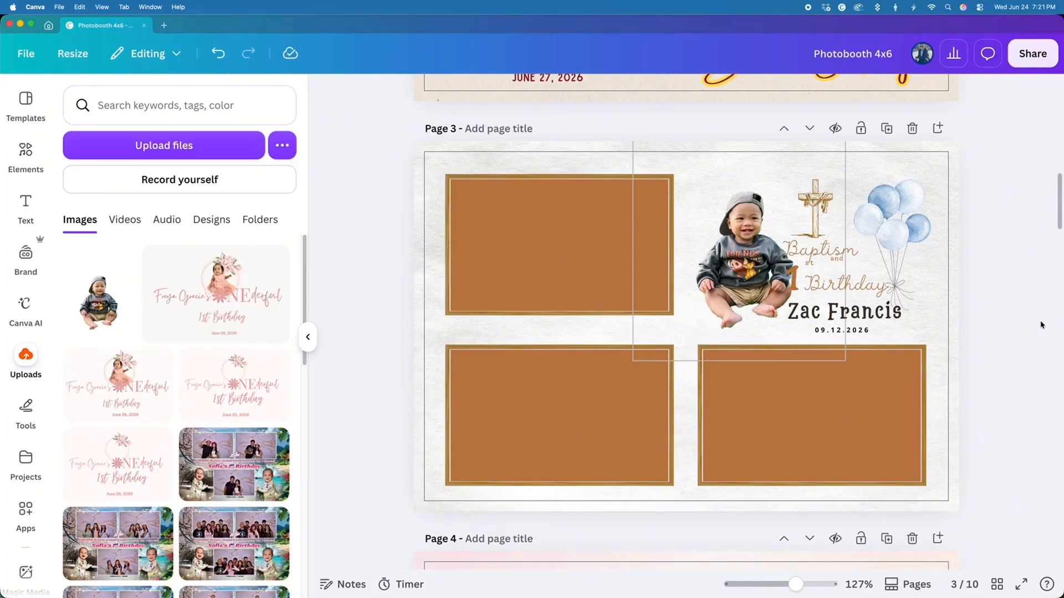